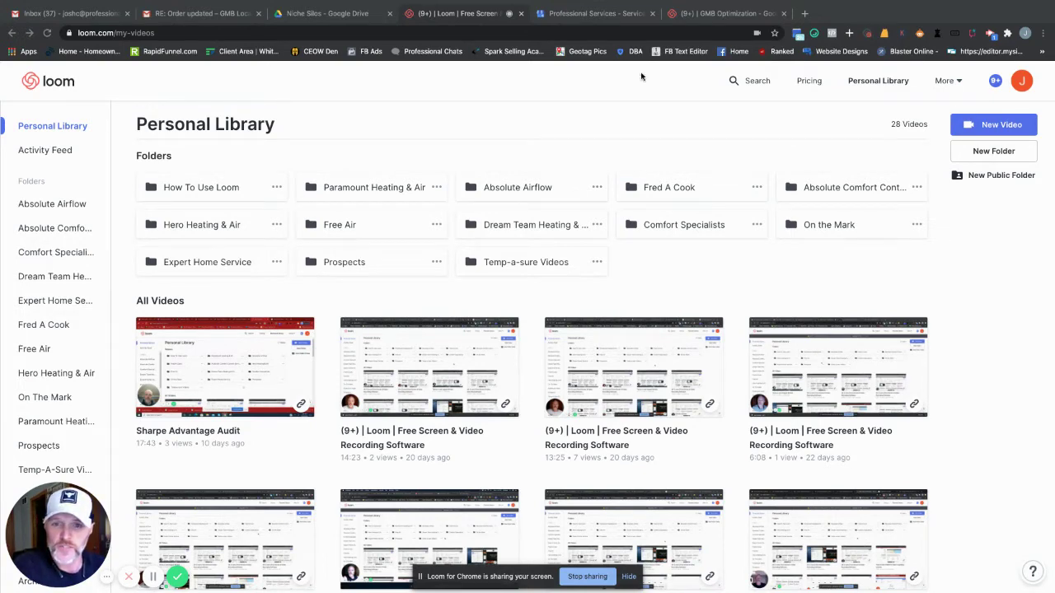
Switch to the Professional Services Google My Business tab showing HVAC contractor services
click(590, 14)
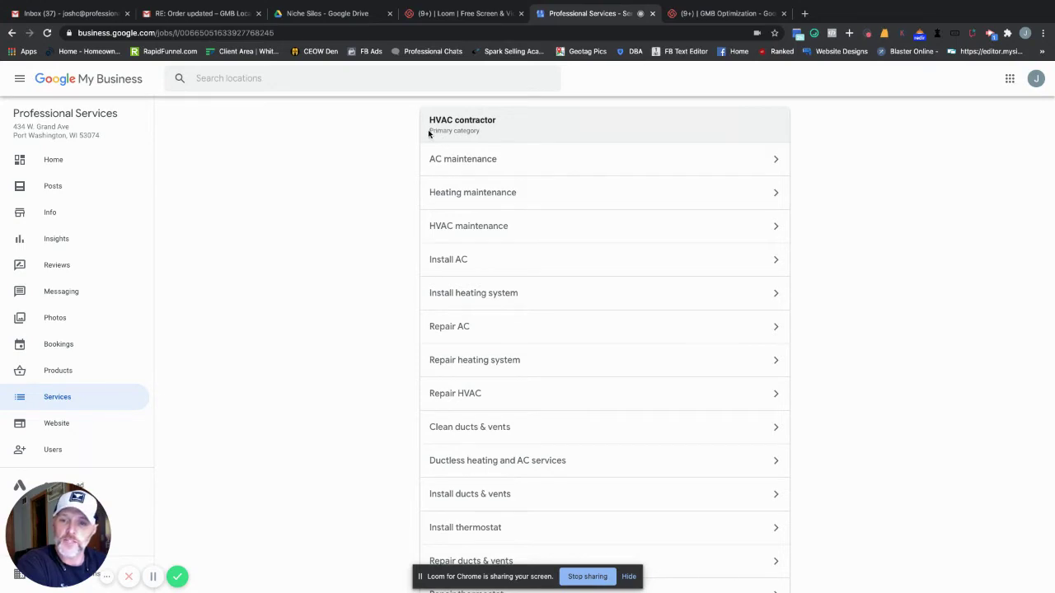
Open Add another service for HVAC contractor, close it unchanged, and scroll toward the categories below
drag(429, 131, 478, 130)
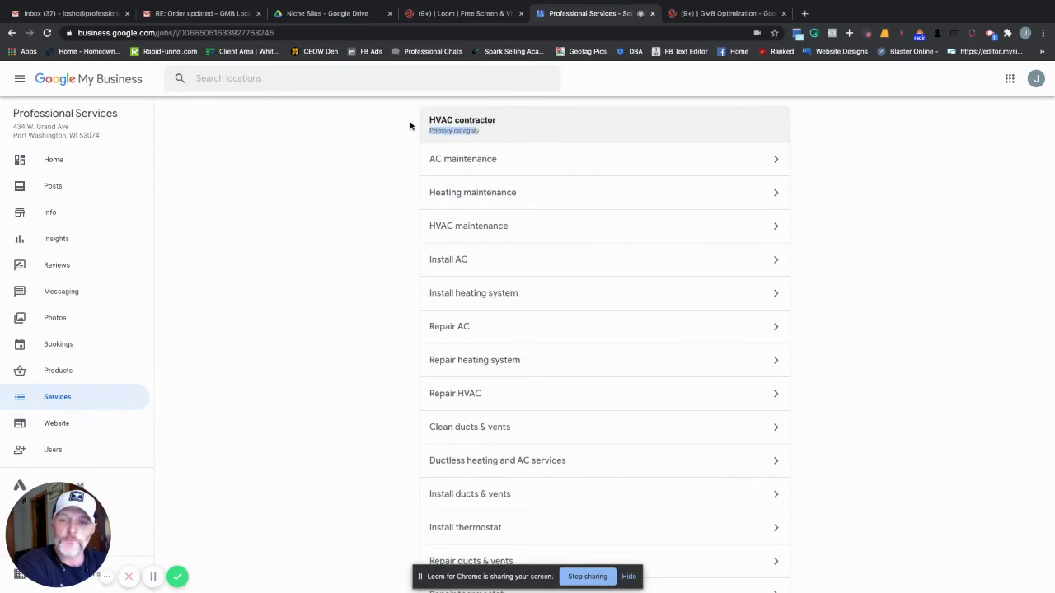
scroll(572, 221, down, 3)
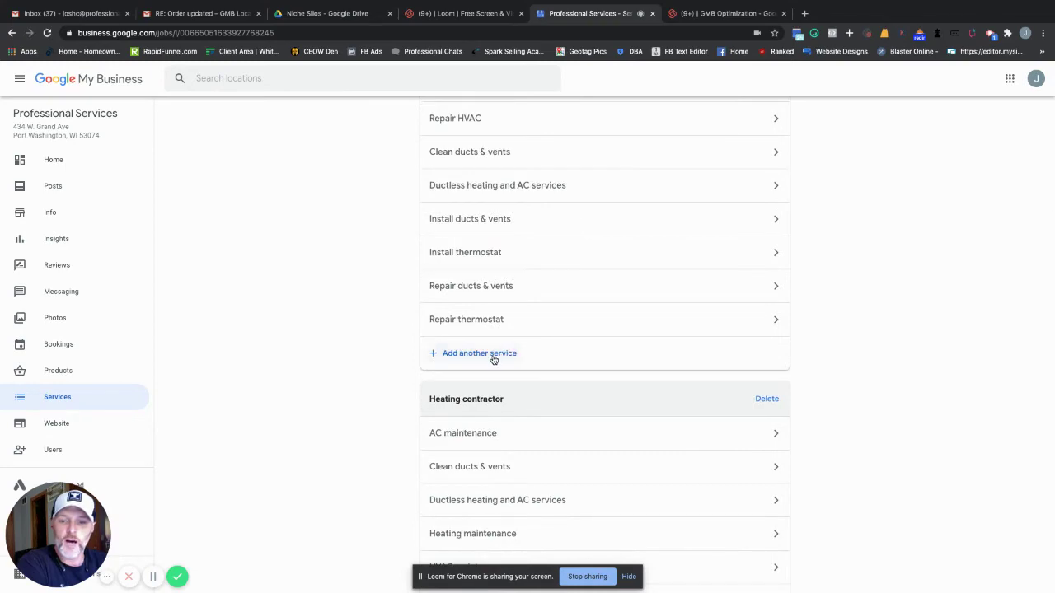
click(494, 353)
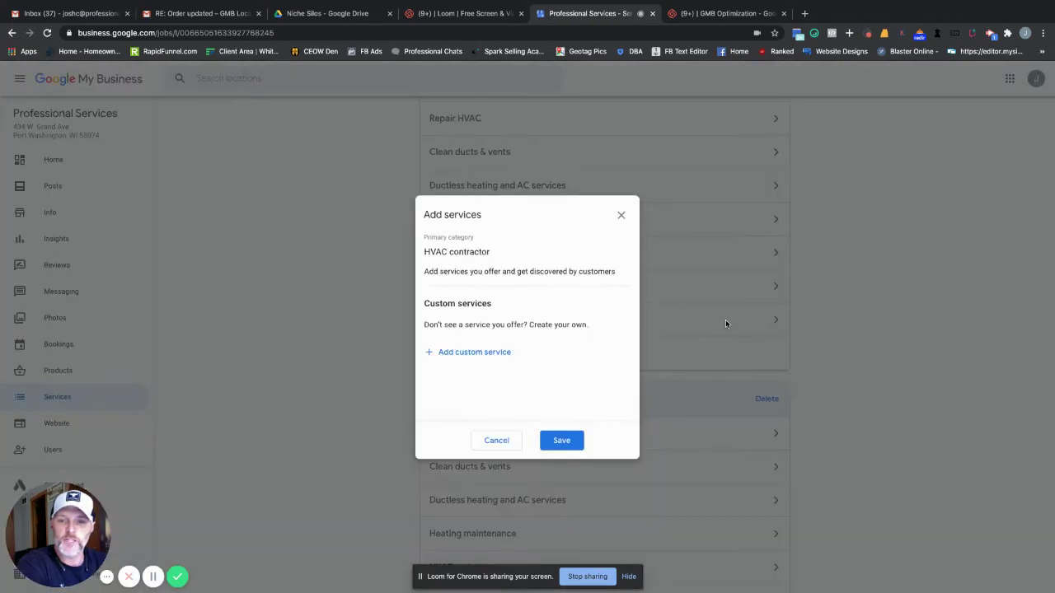
click(622, 219)
scroll(635, 274, down, 5)
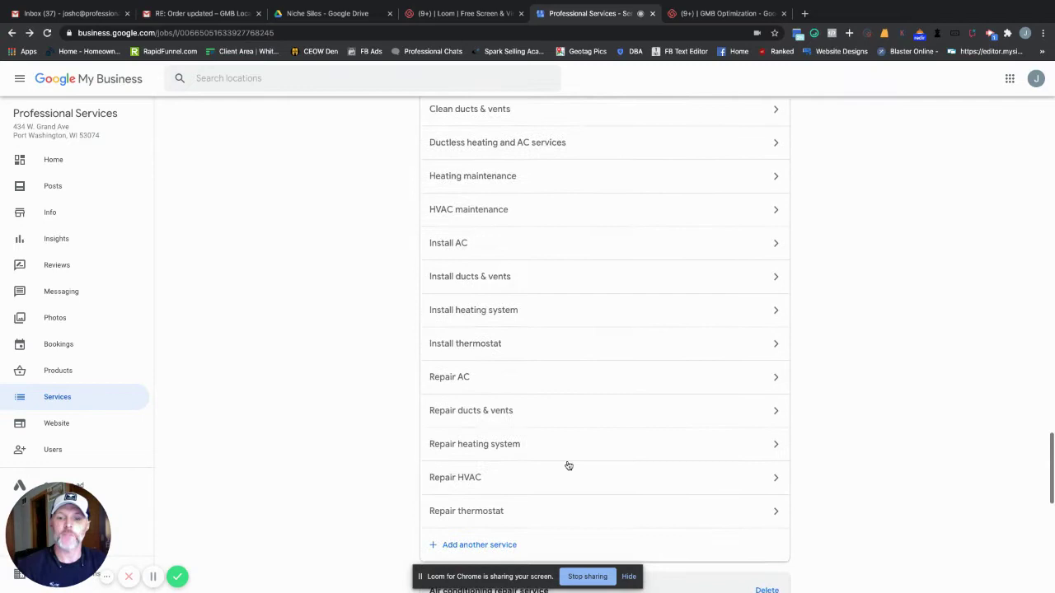
Add Plumber as a new category with Find & repair leak and Install garbage disposal services
click(499, 537)
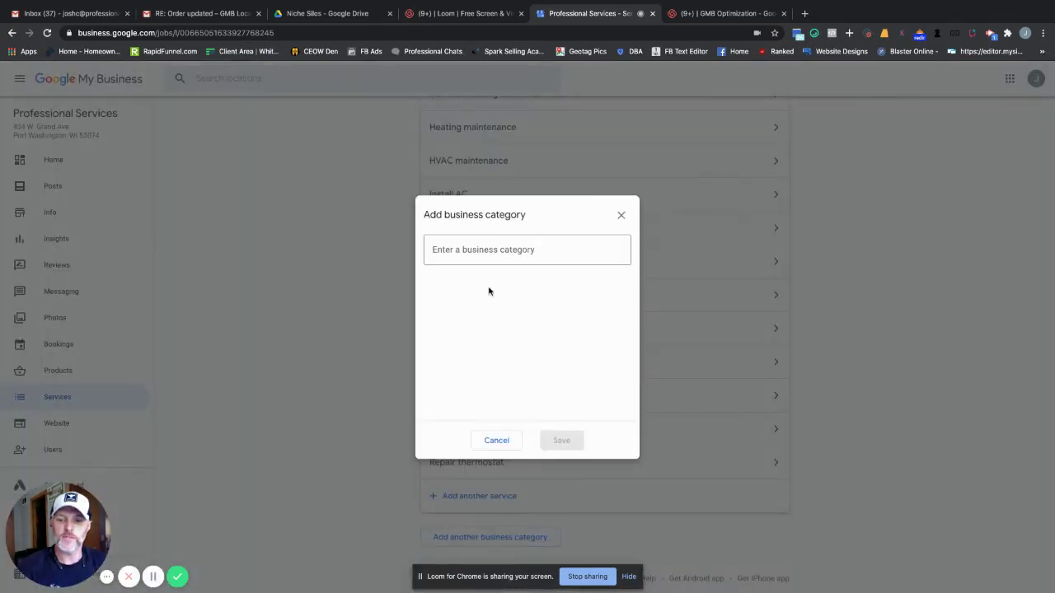
text(plumber)
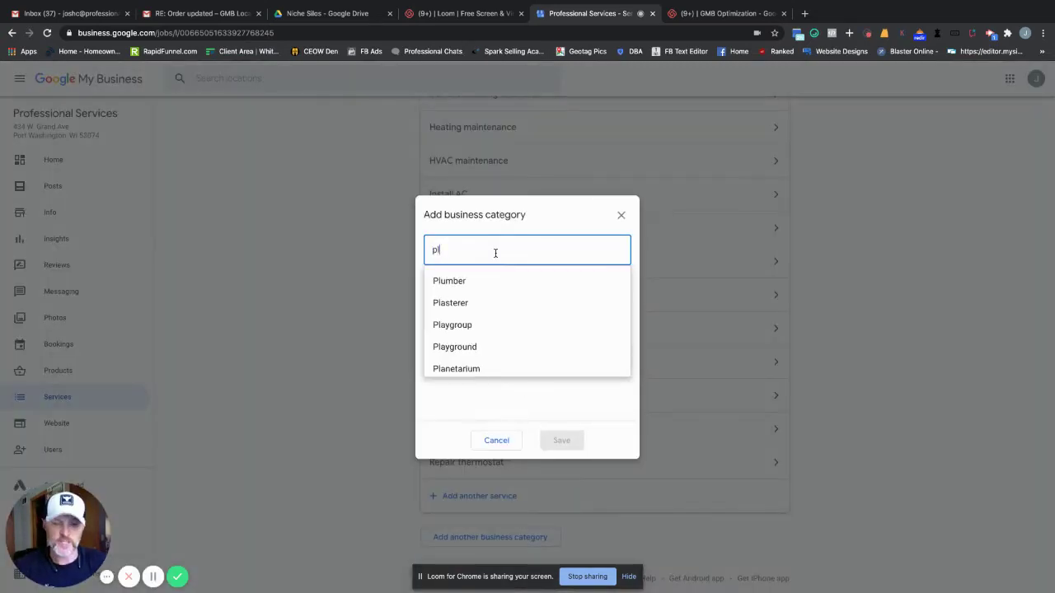
click(471, 283)
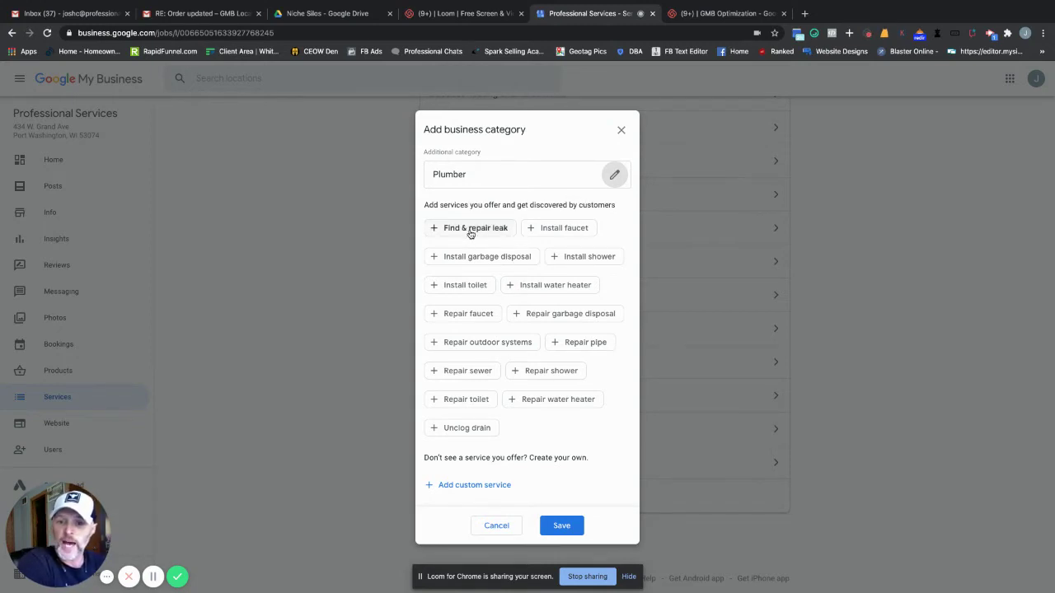
click(470, 233)
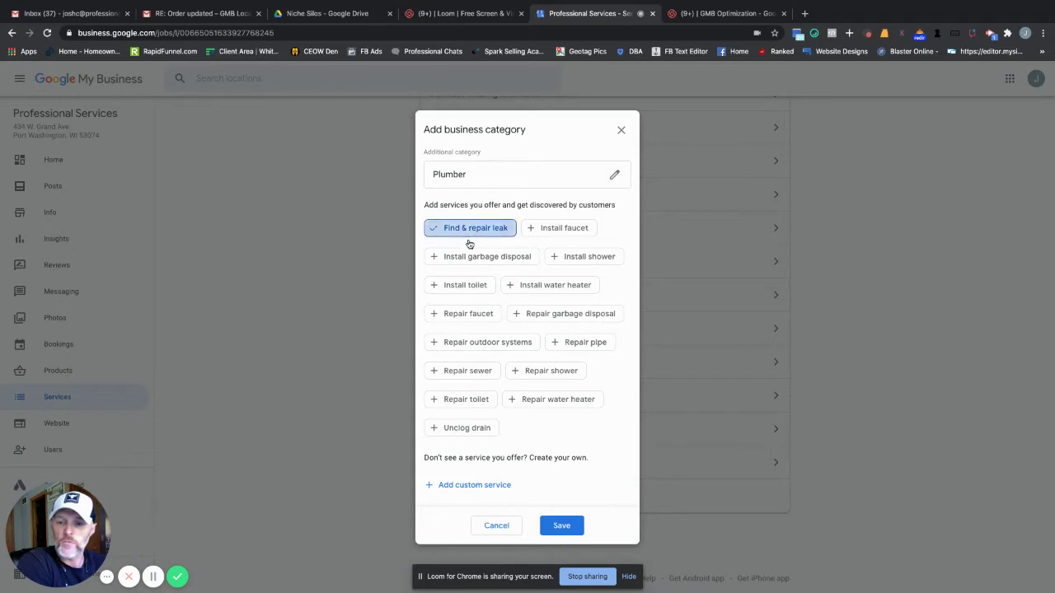
click(463, 257)
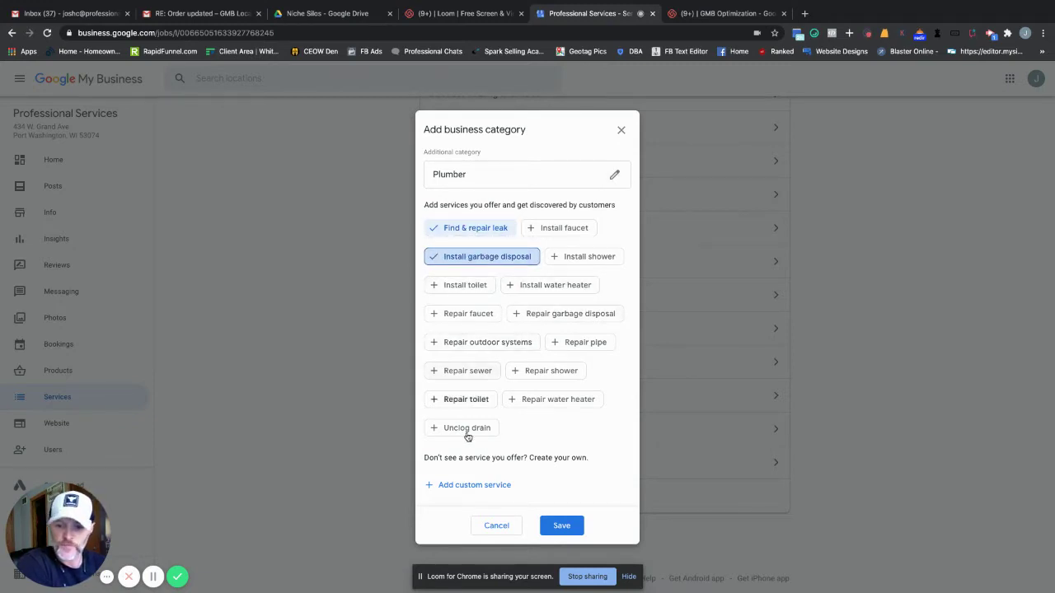
Discard the unsaved Plumber category and open the AC maintenance service details under HVAC contractor
click(623, 133)
scroll(629, 294, down, 3)
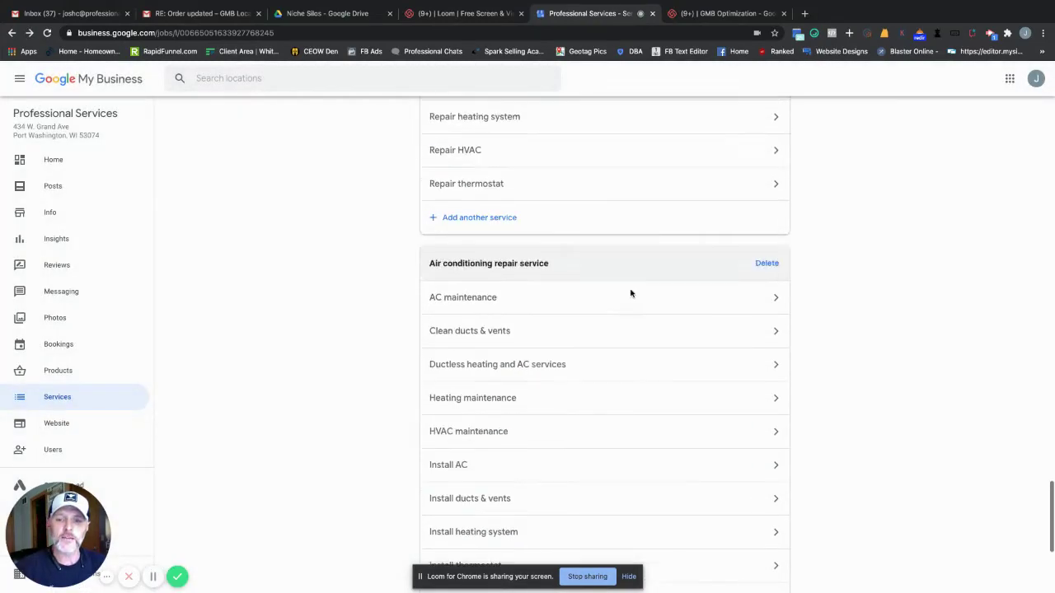
scroll(631, 294, up, 15)
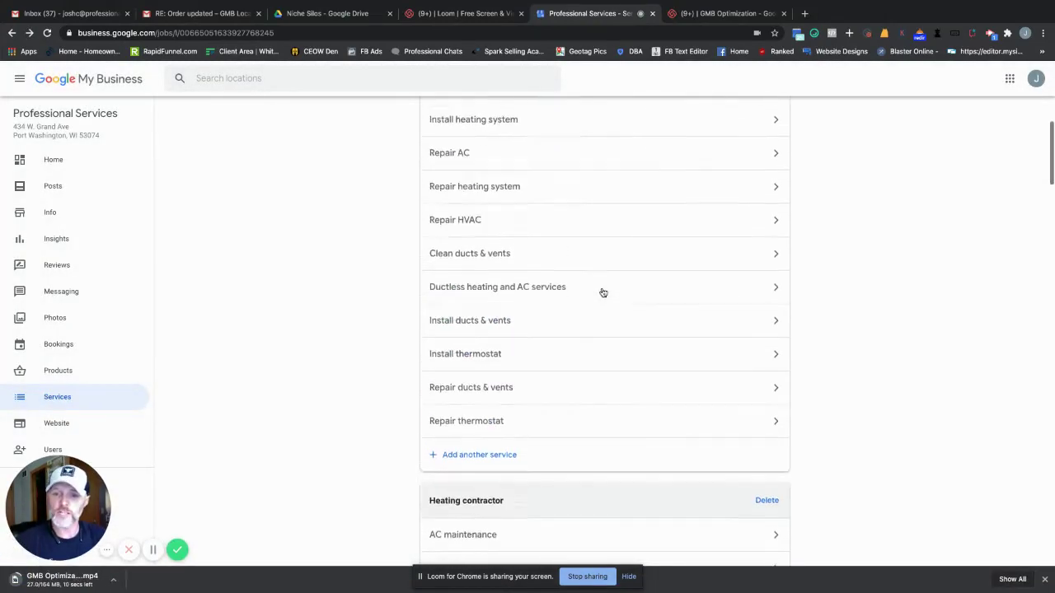
scroll(603, 293, up, 3)
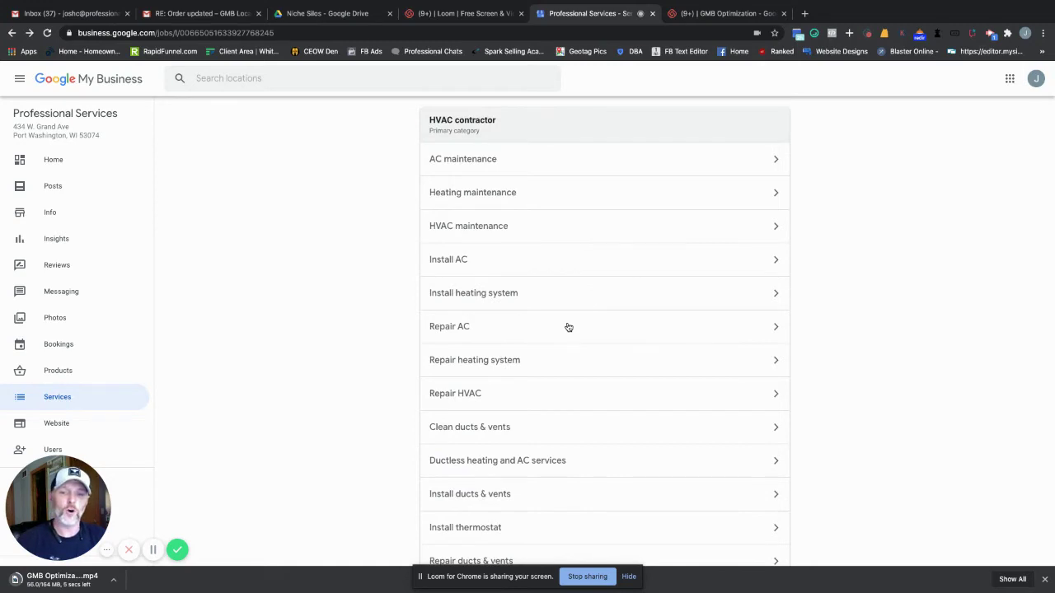
scroll(610, 330, down, 3)
scroll(610, 330, up, 3)
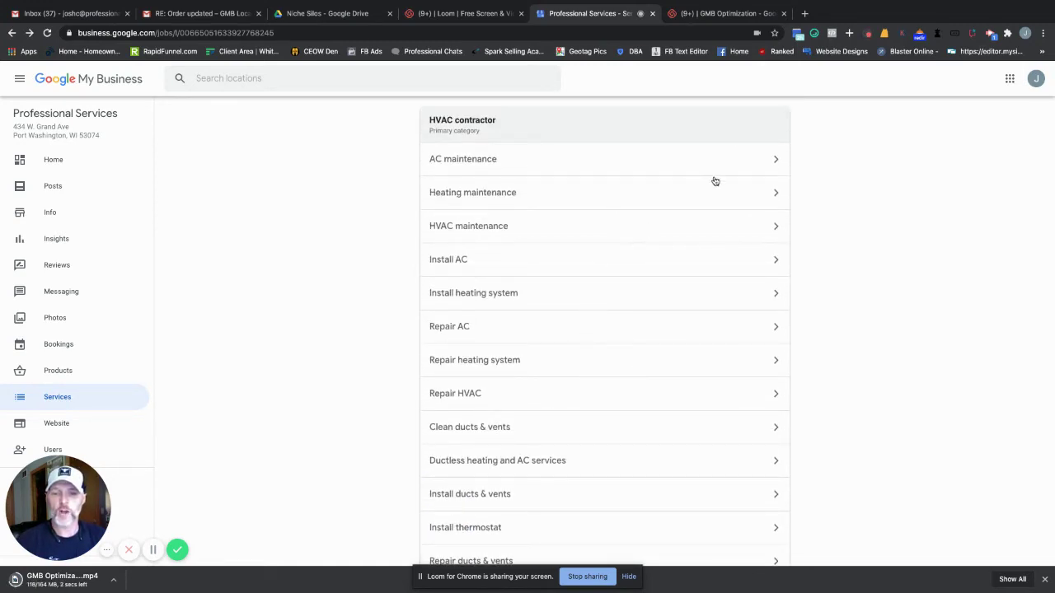
click(678, 163)
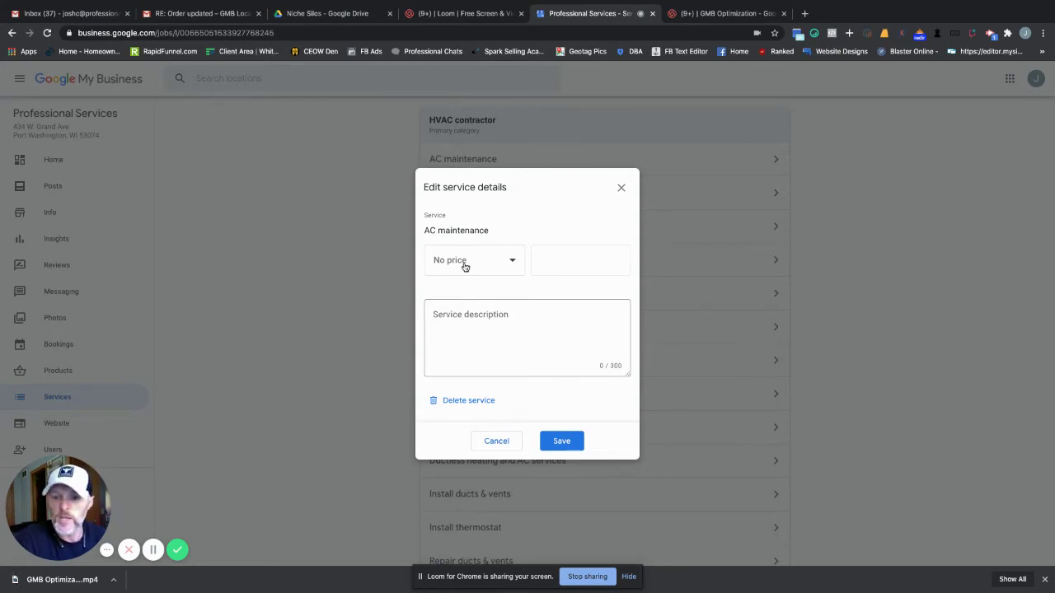
click(465, 264)
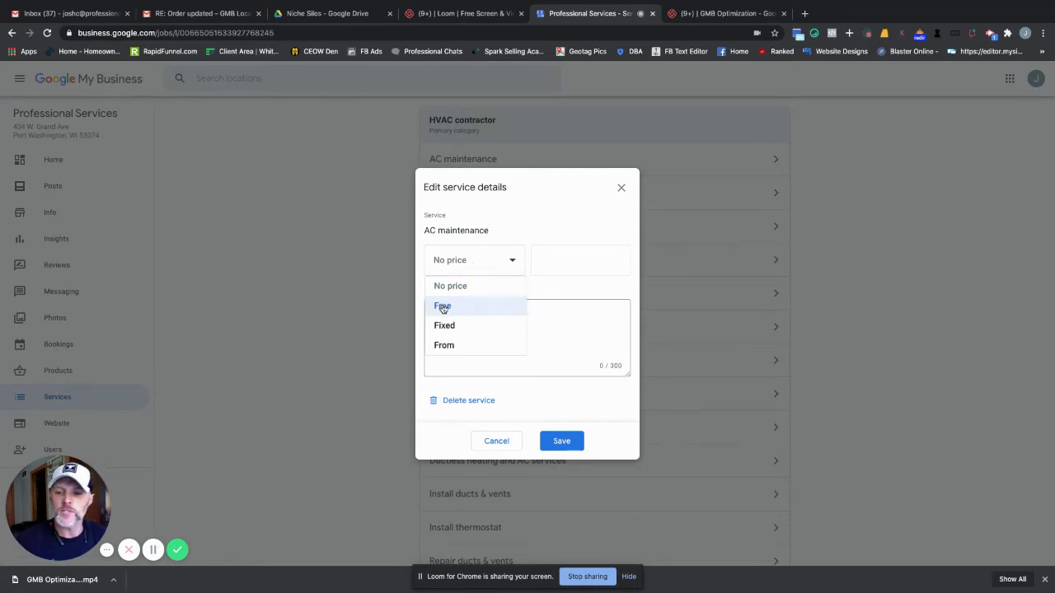
click(446, 307)
click(466, 268)
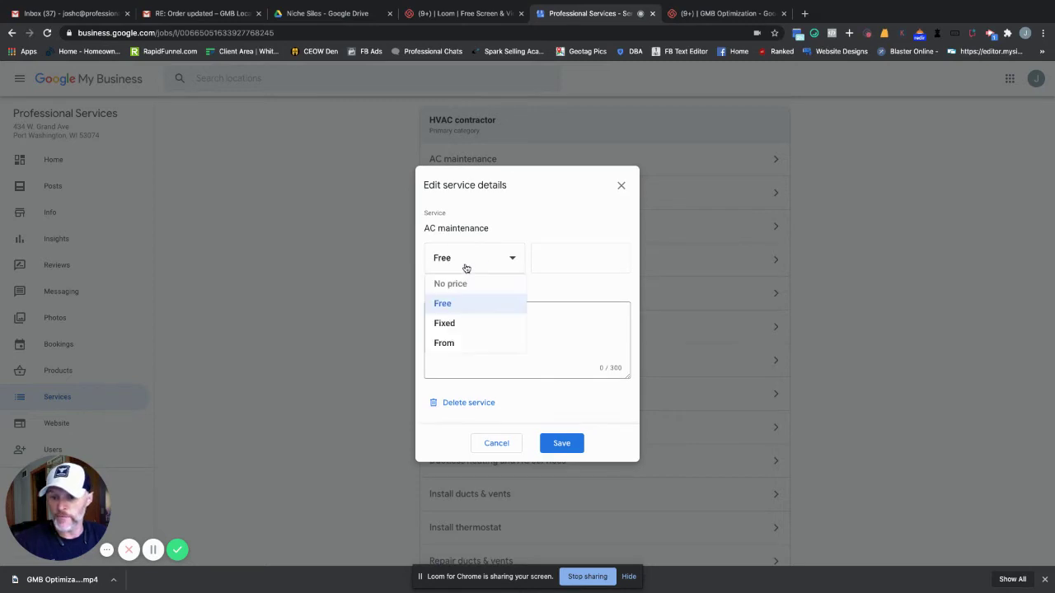
click(450, 343)
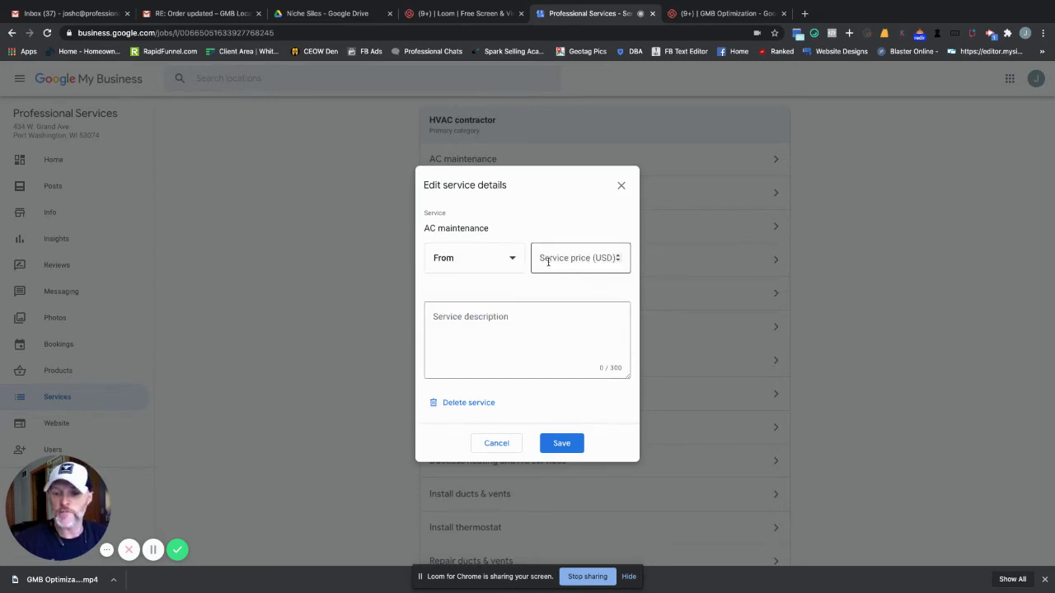
click(549, 260)
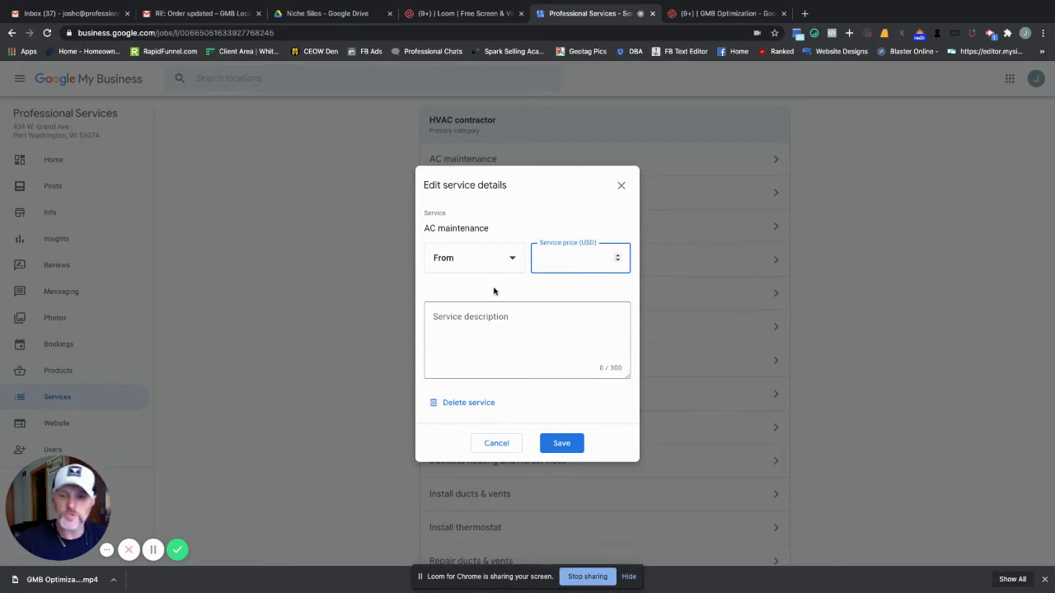
click(499, 262)
click(452, 284)
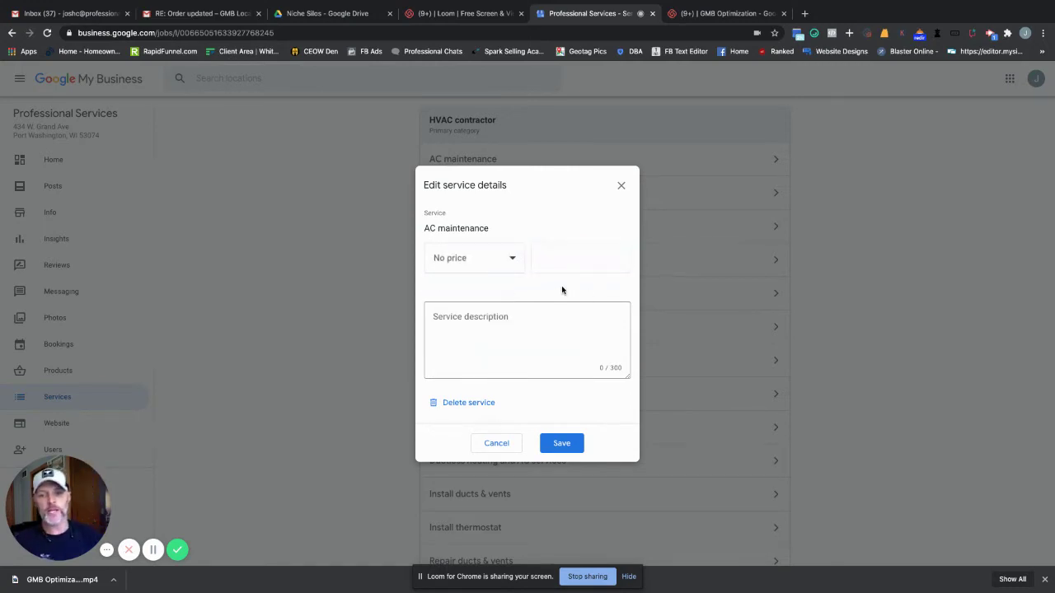
click(499, 317)
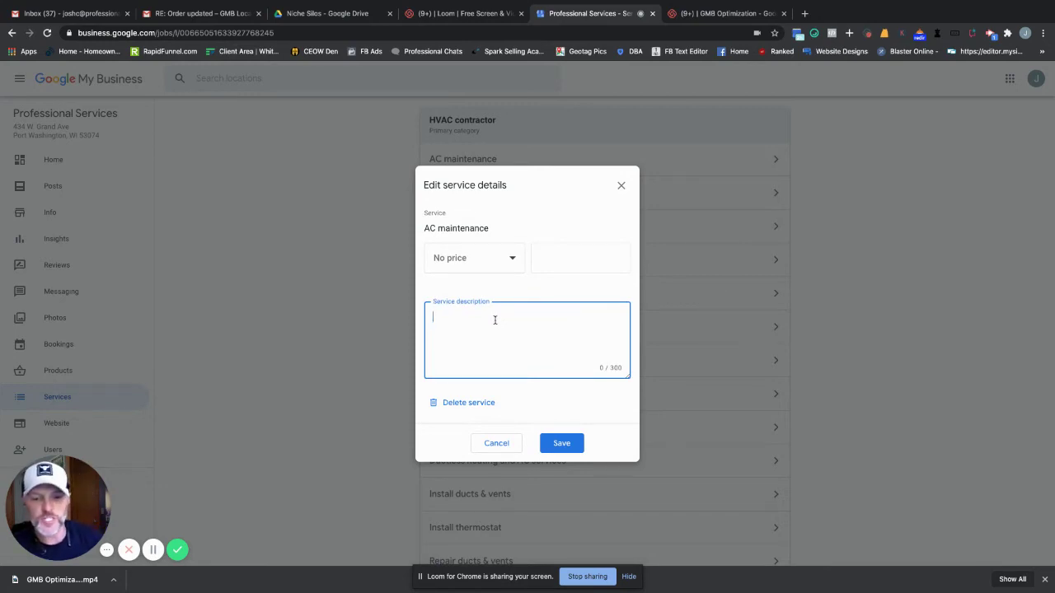
Write the AC maintenance description: world class AC maintenance, a 21 point inspection and an emailed checklist
click(632, 370)
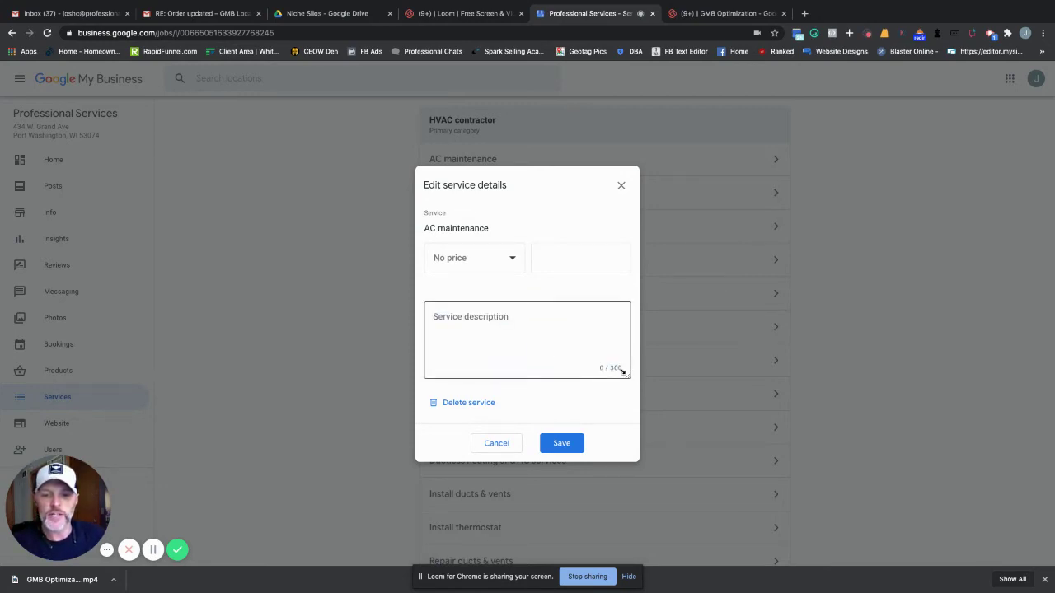
click(500, 321)
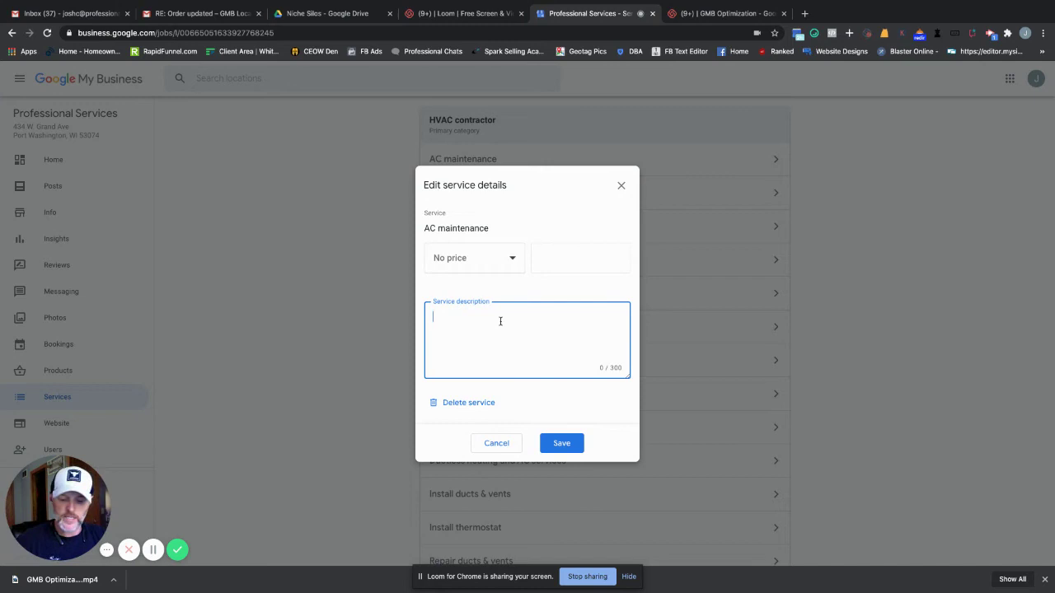
text(Professional SEr)
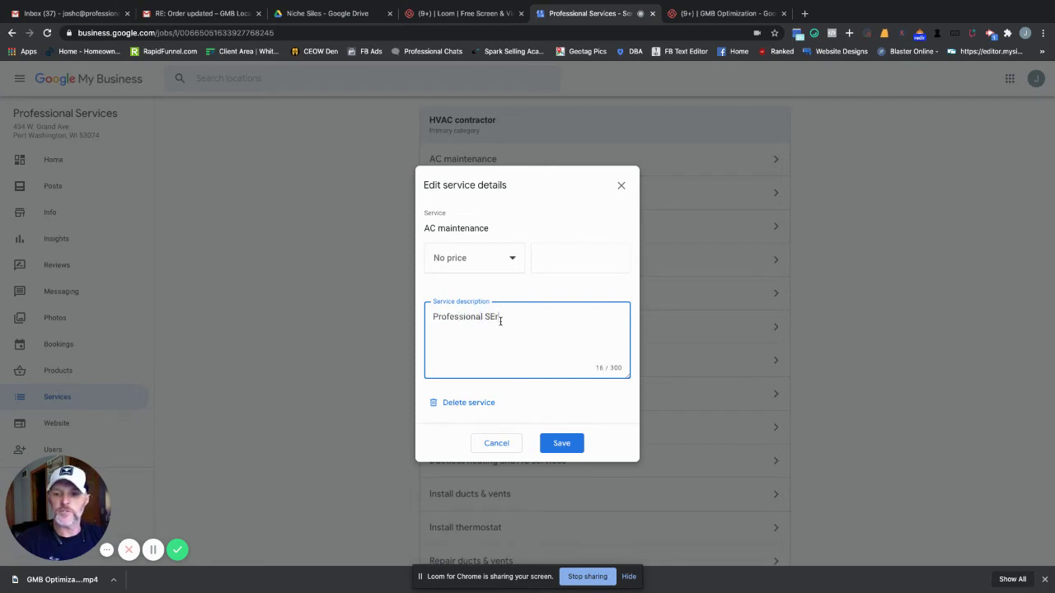
text(v)
key(BackSpace)
key(BackSpace)
key(BackSpace)
text(ervices )
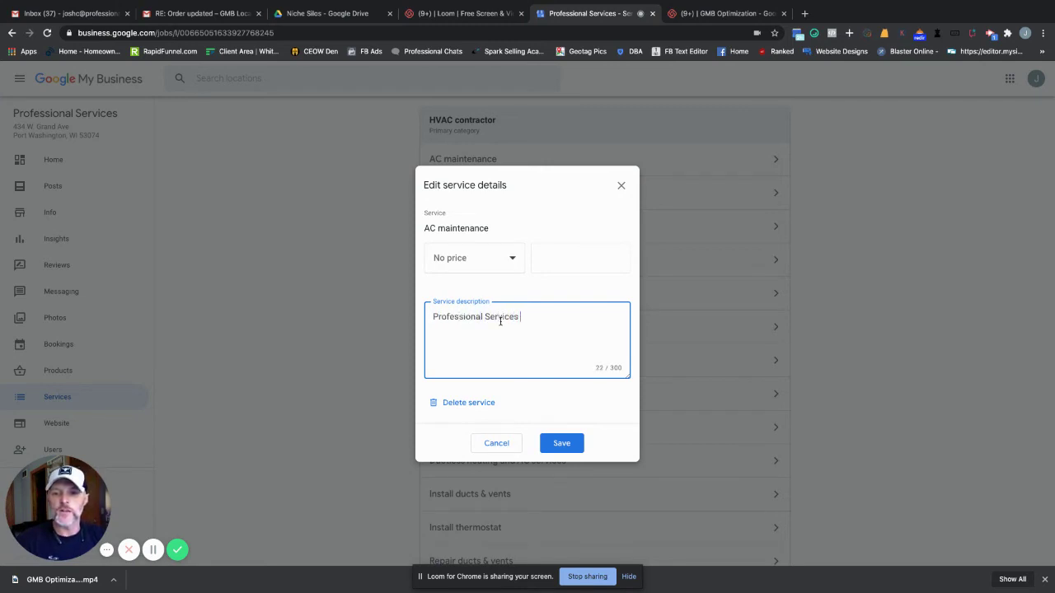
text(offers world class)
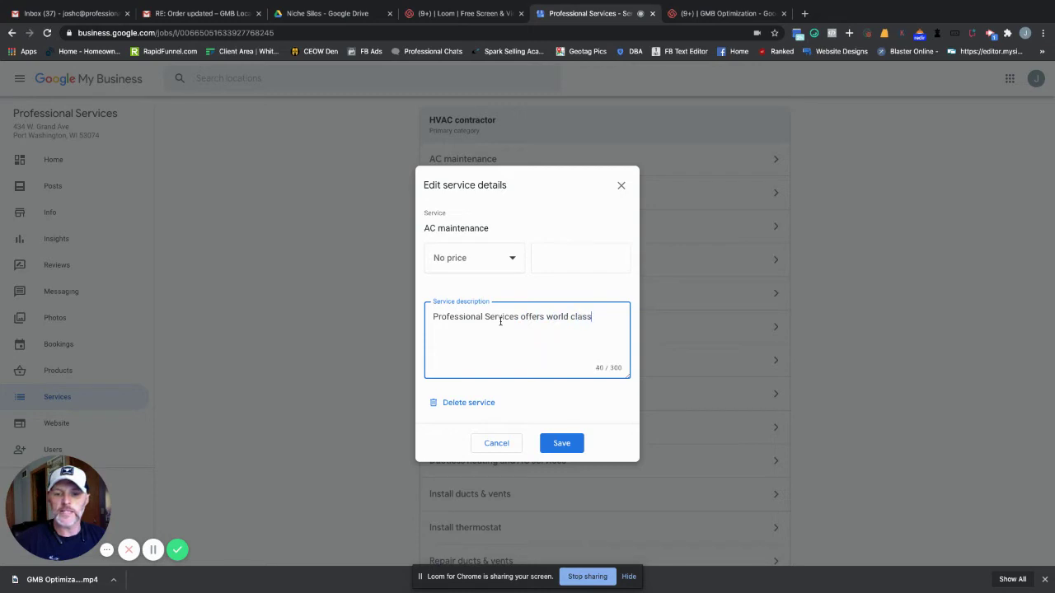
text( air conditioning )
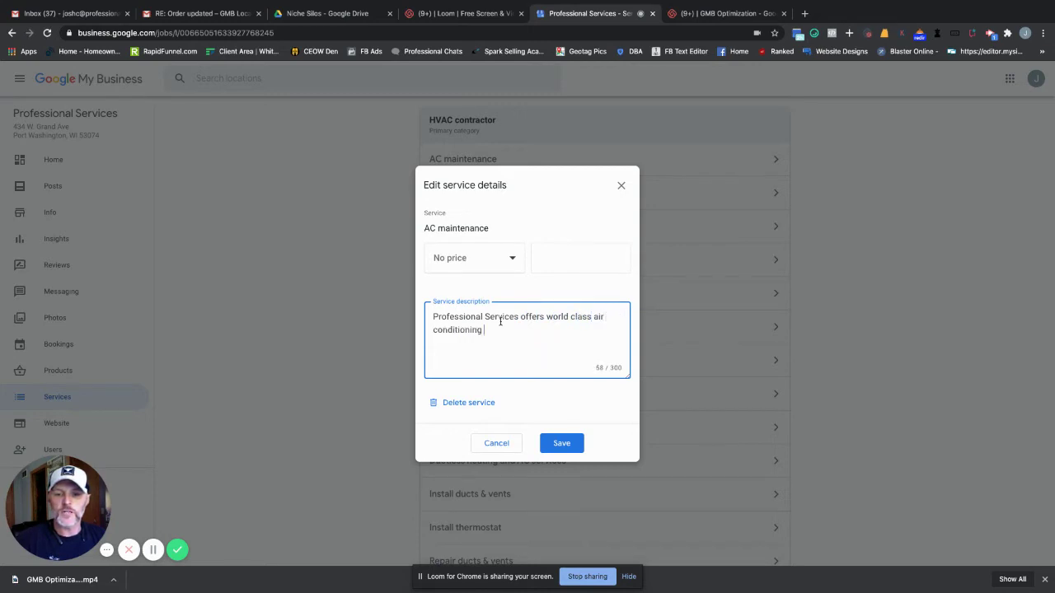
text(maintenance services)
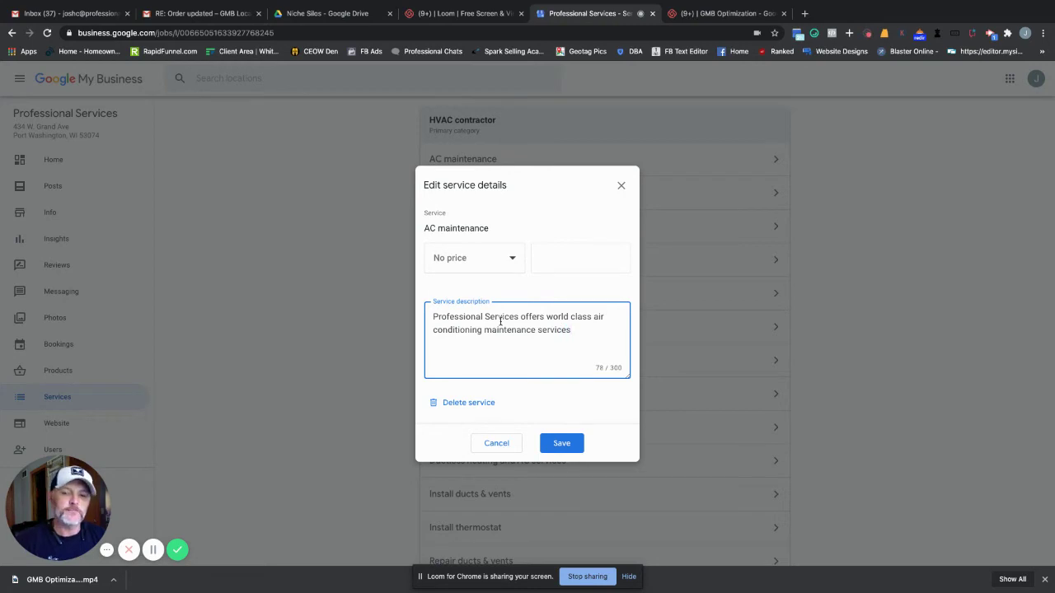
text(.  Ou)
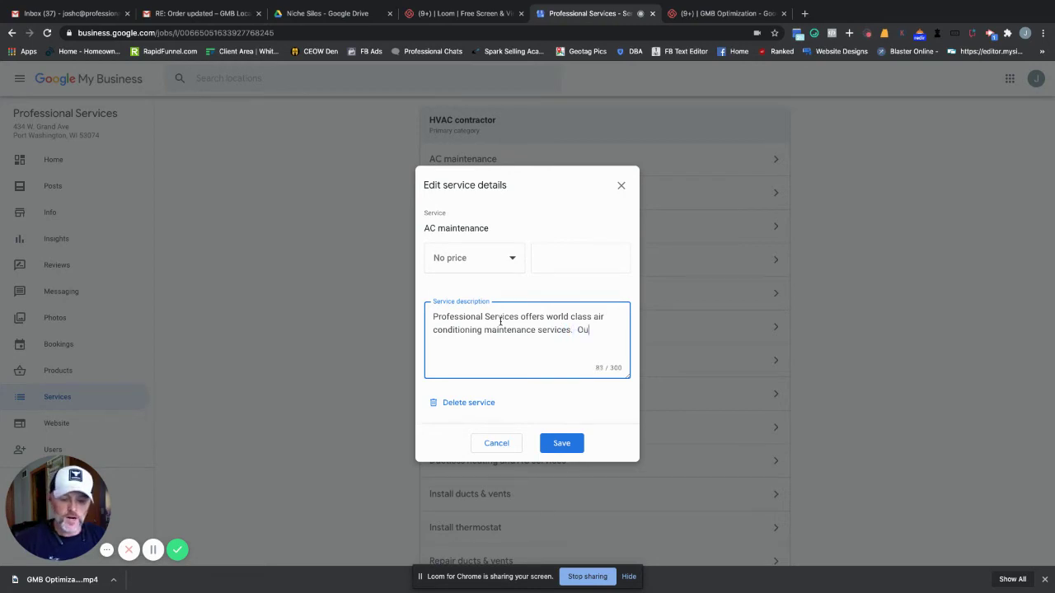
text(r 21 point )
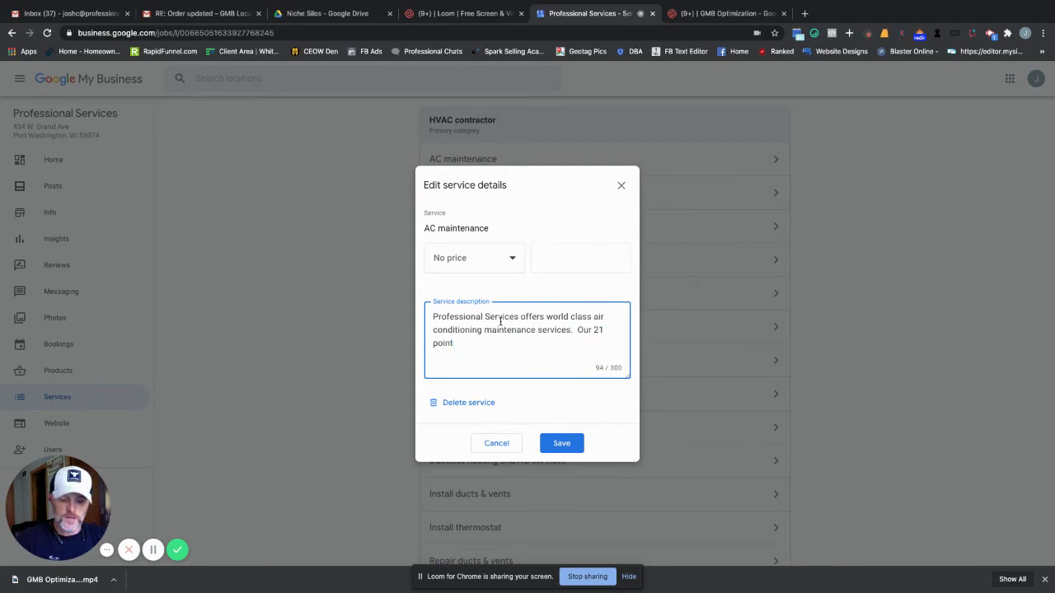
text(safety an)
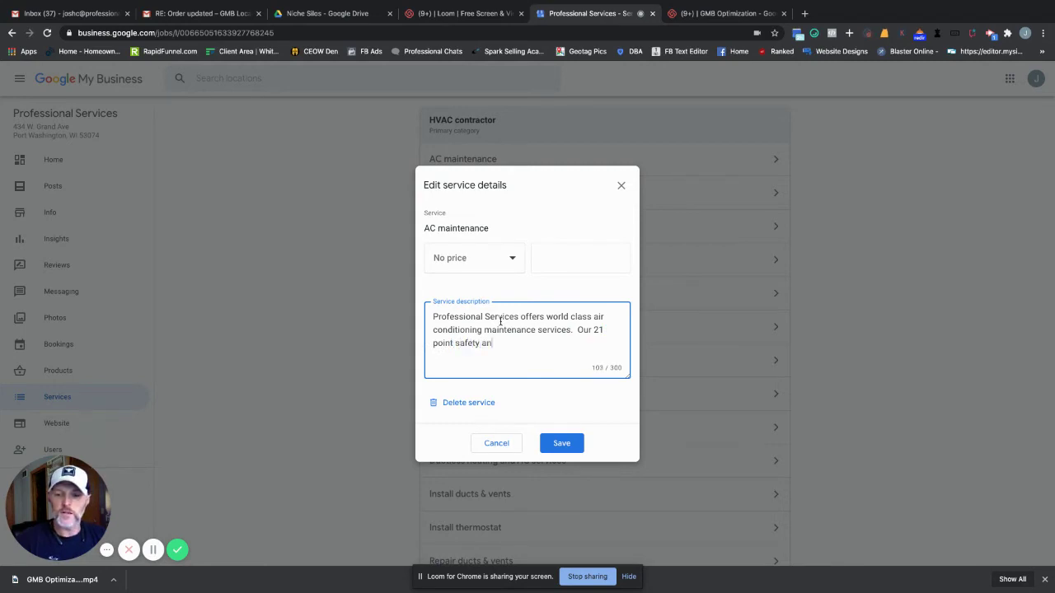
text(d efficien)
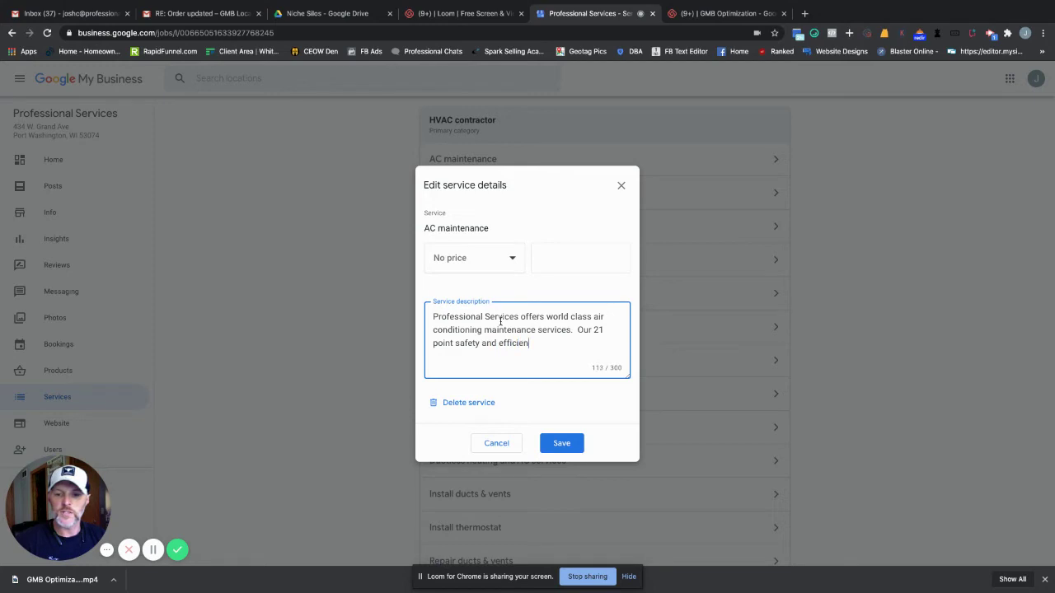
text(cy inspection)
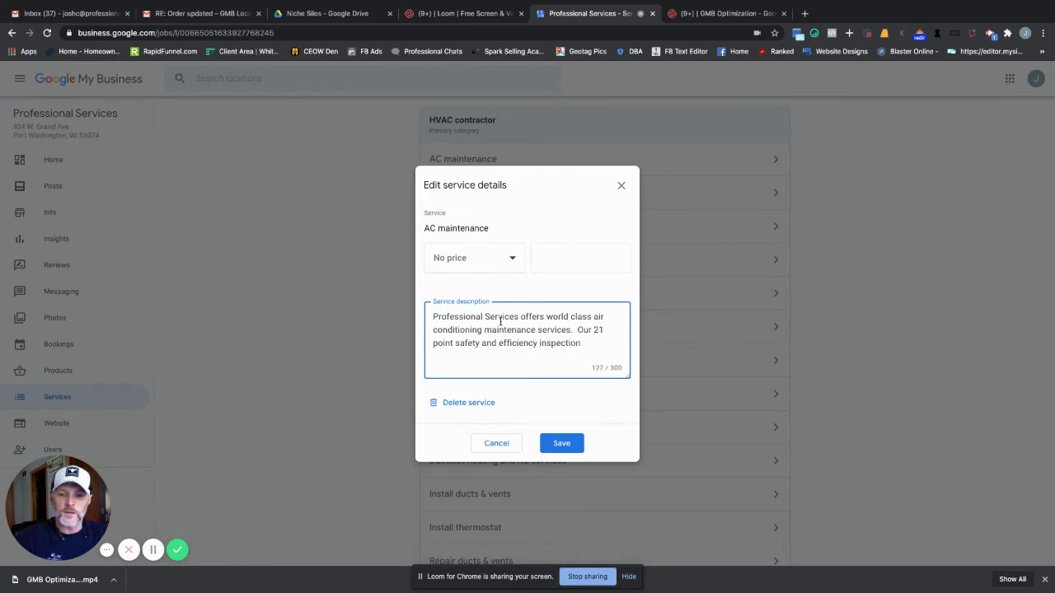
text(i)
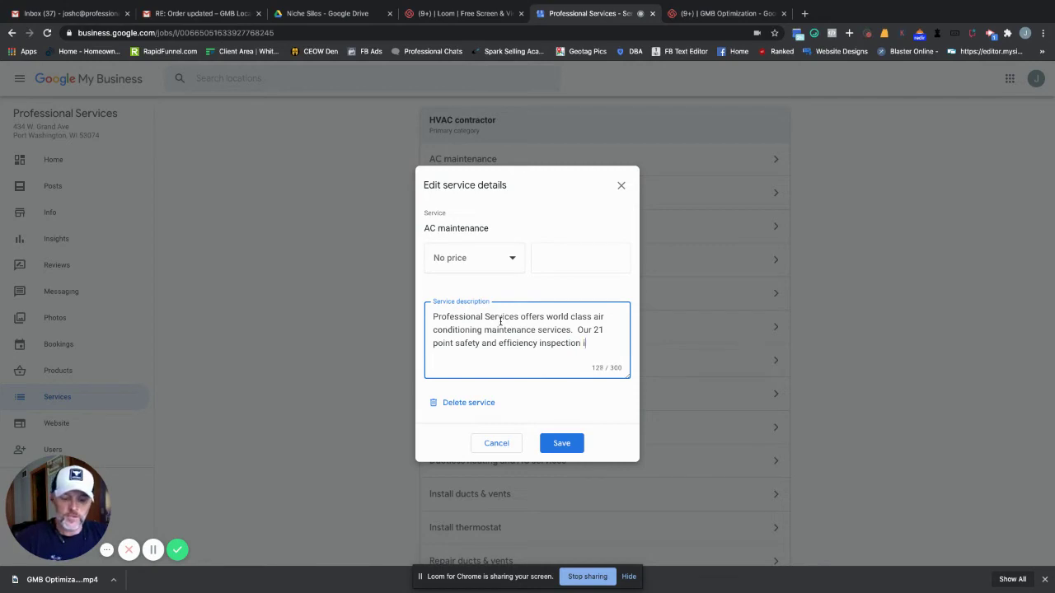
text(ncludes a free)
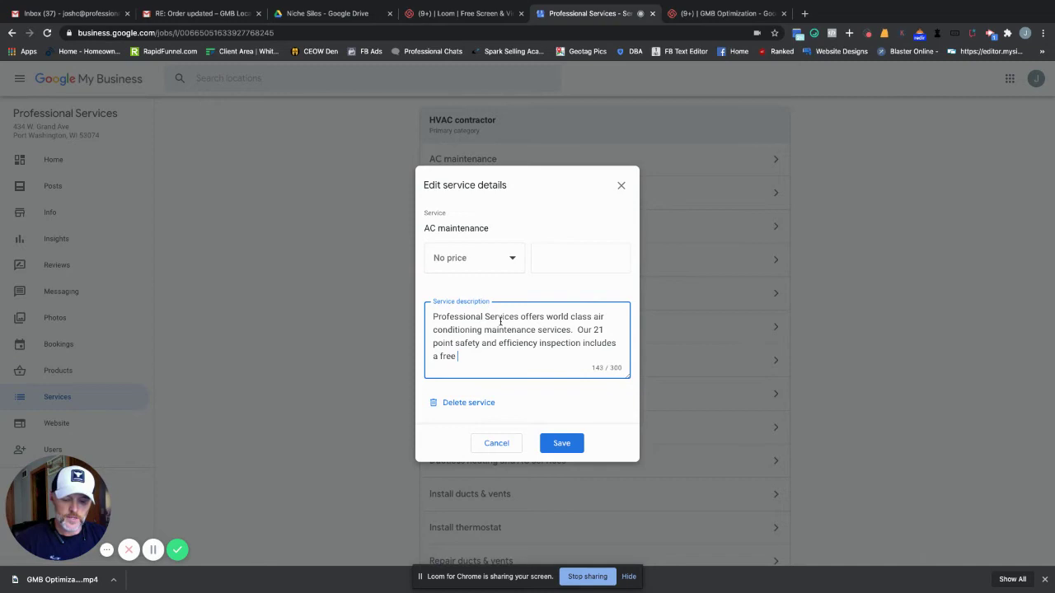
text( emailed chekcli)
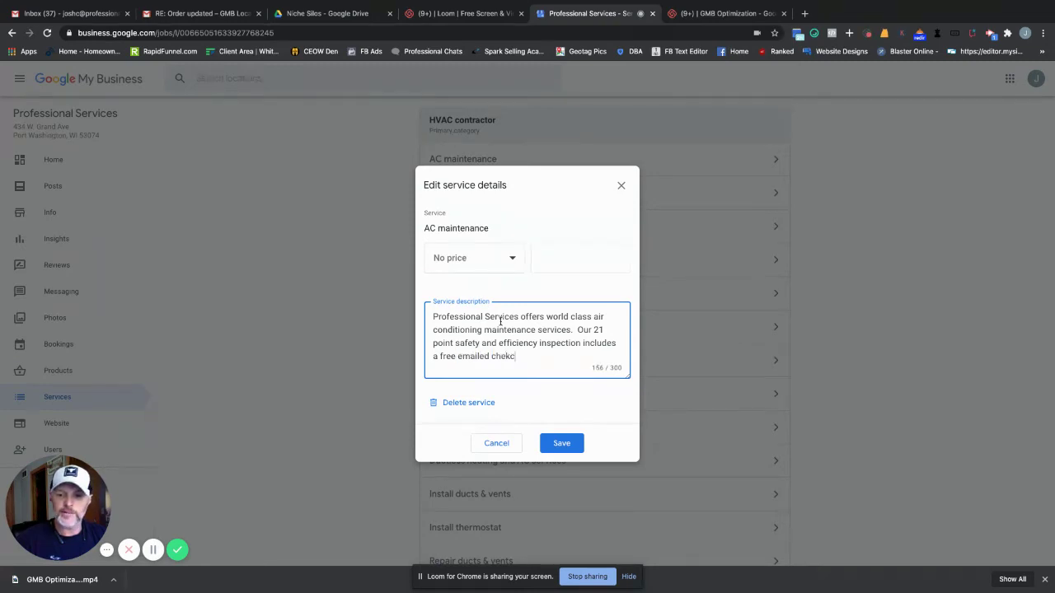
key(BackSpace)
key(BackSpace)
key(BackSpace)
key(BackSpace)
text(cklis)
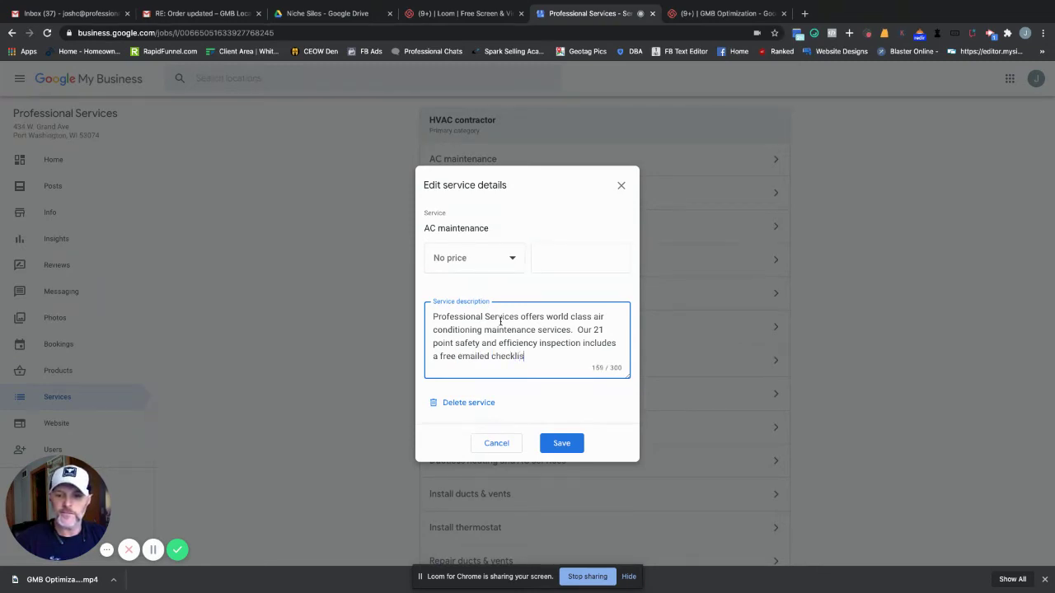
text(t upon compl)
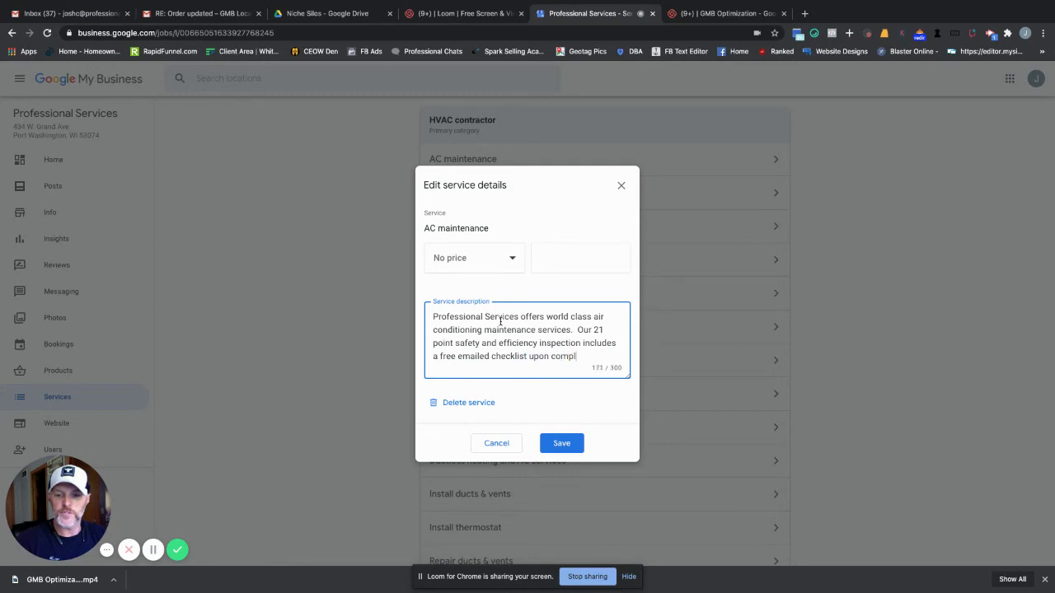
text(etion of)
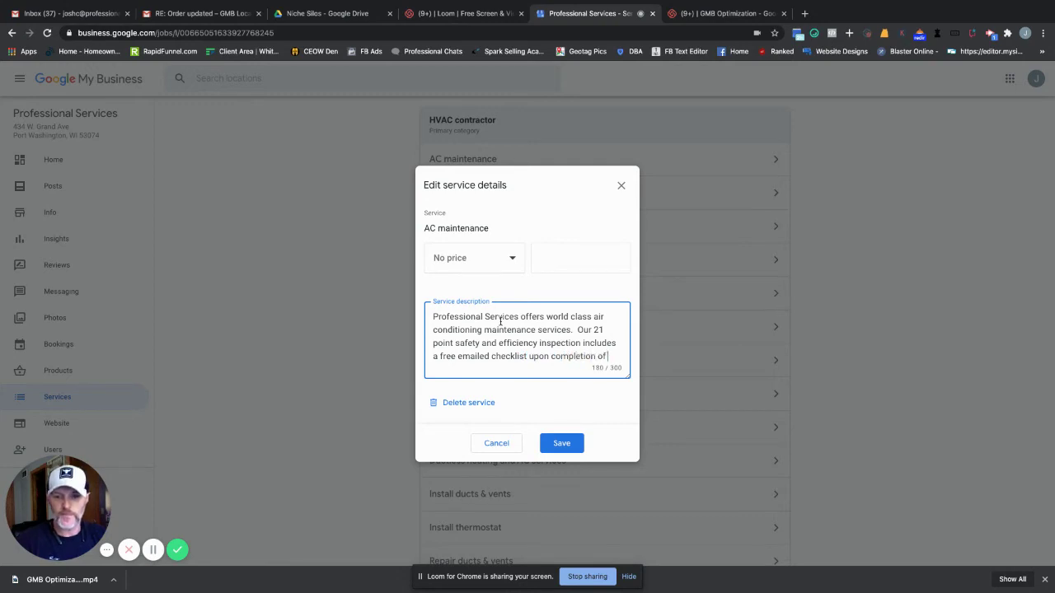
text( services.)
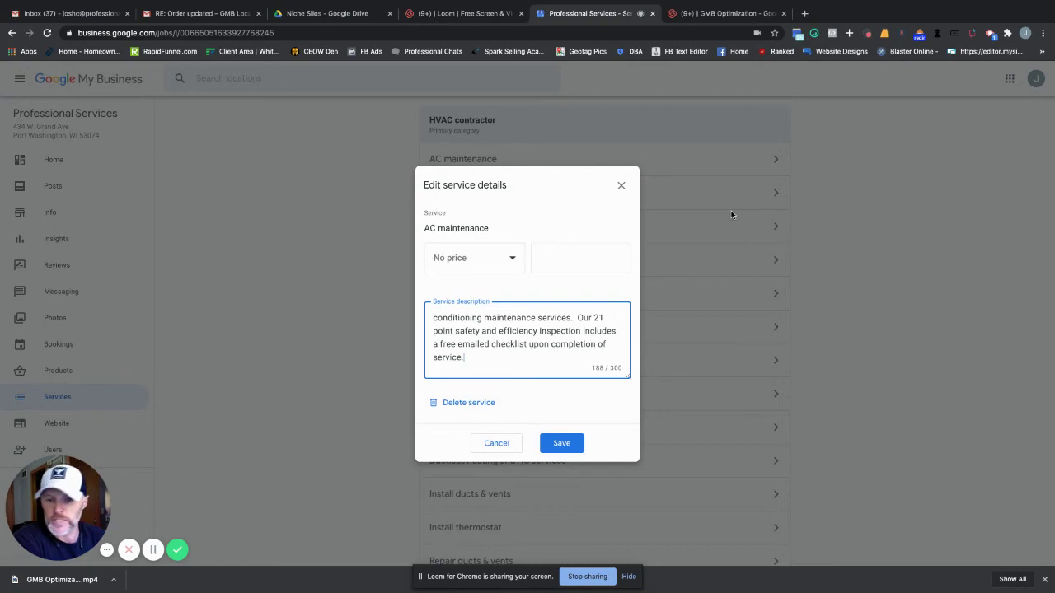
Close the AC maintenance details and save 'ac tune-up' as a custom HVAC contractor service
click(622, 187)
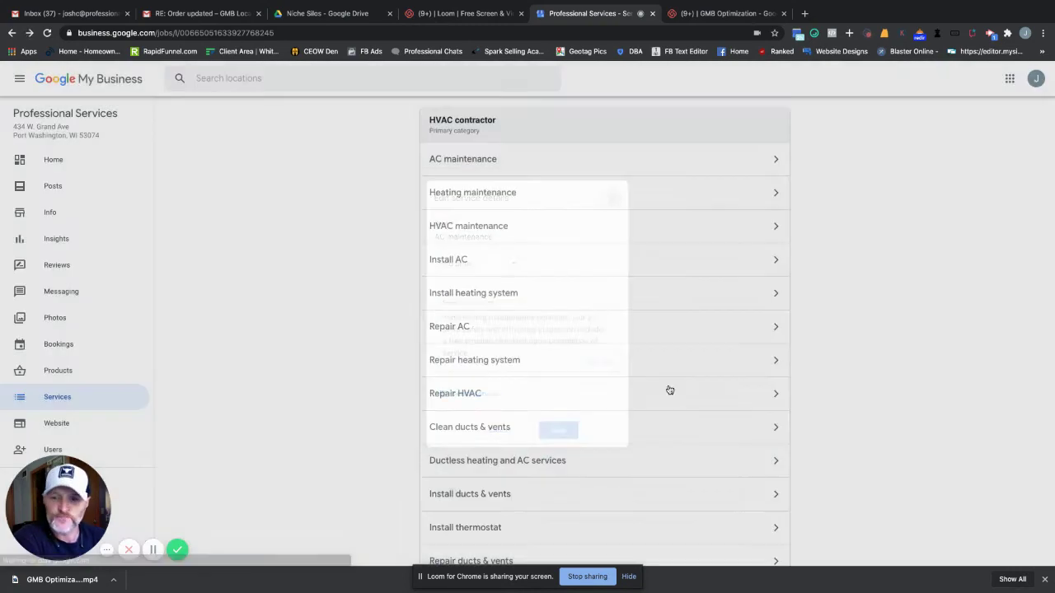
scroll(607, 371, down, 1)
scroll(607, 371, down, 2)
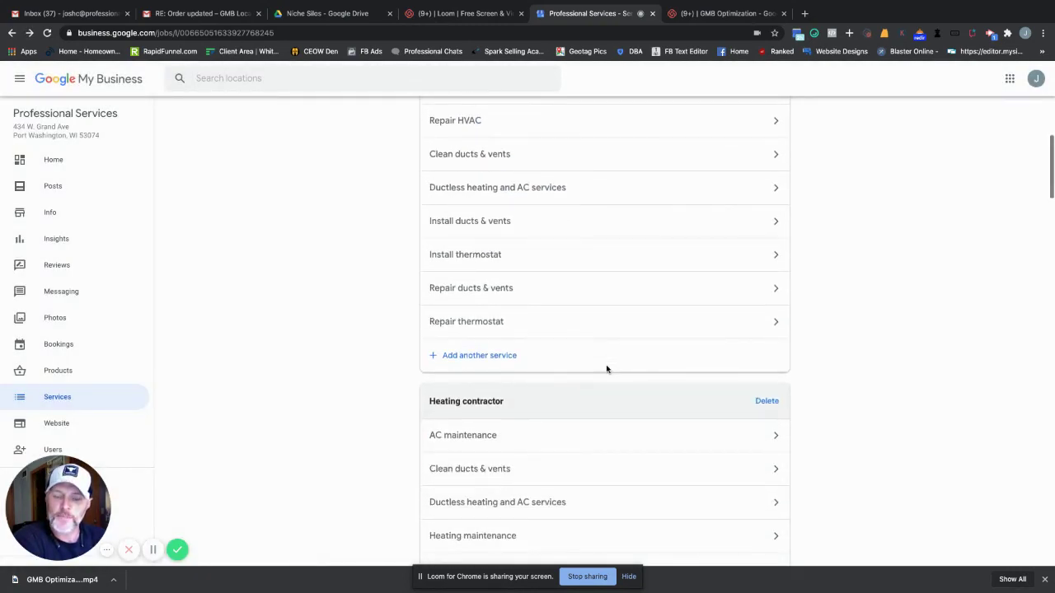
click(461, 358)
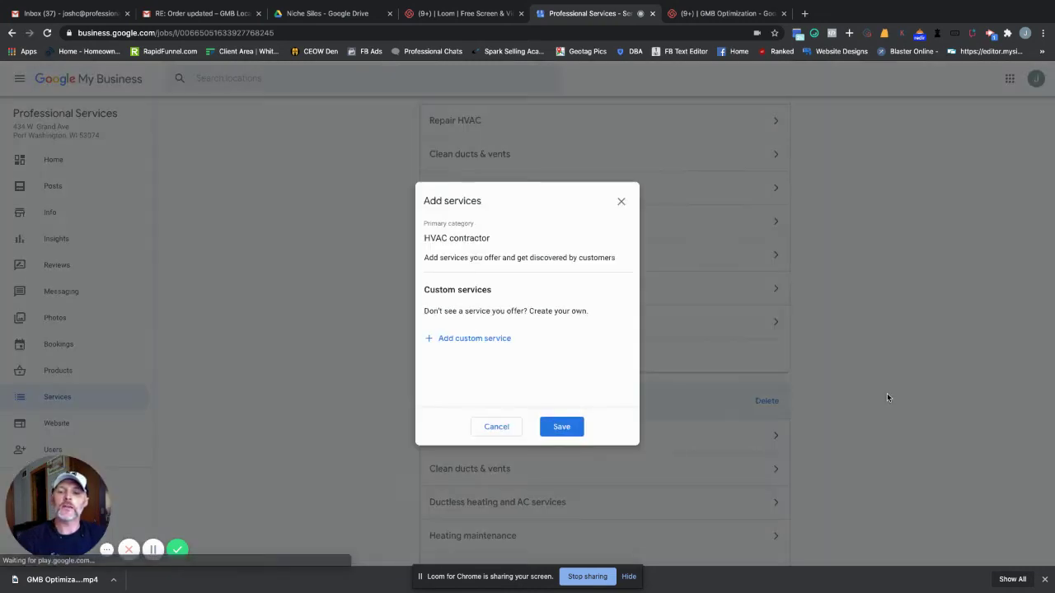
click(475, 339)
click(474, 335)
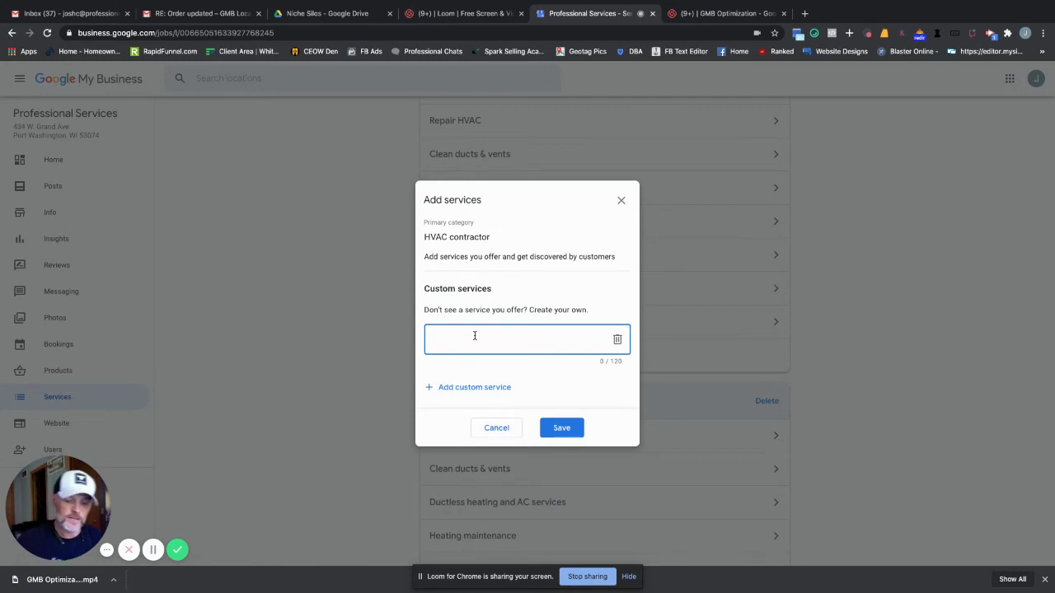
text(ac tune)
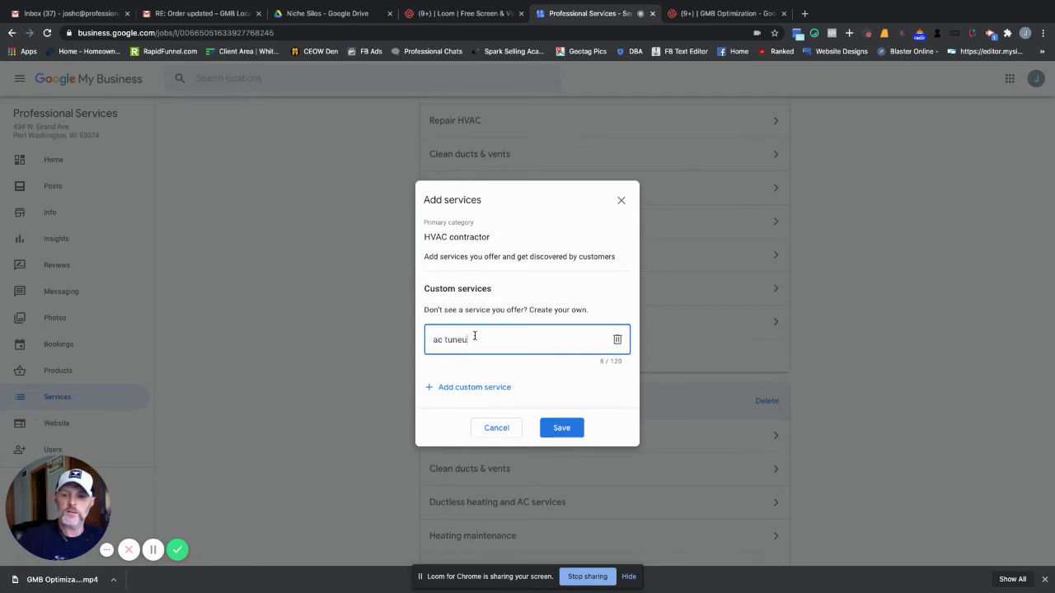
text(-up)
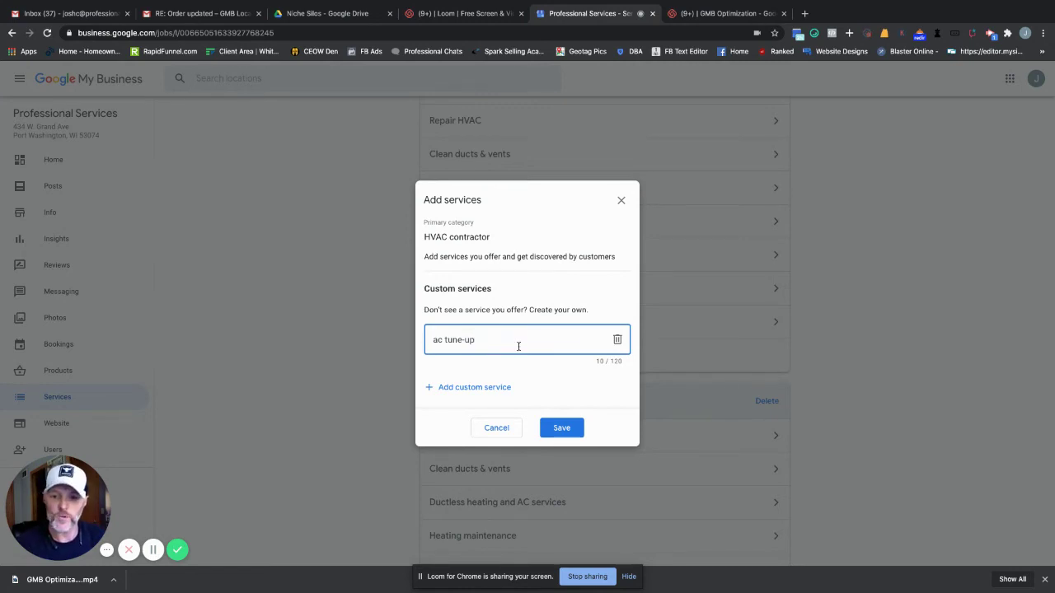
click(561, 428)
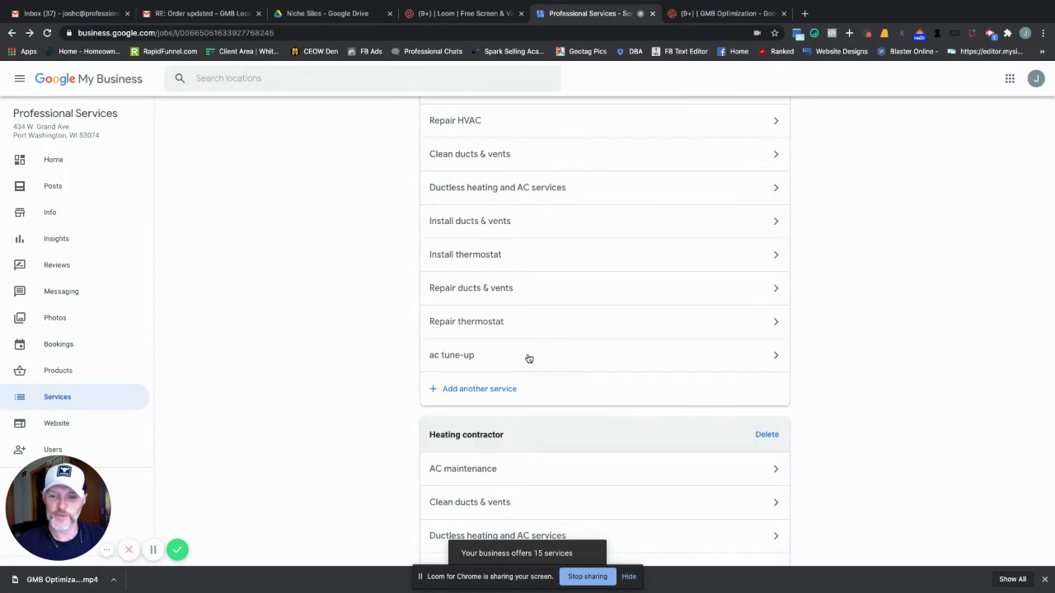
Save 'Furnace installation' as a custom HVAC contractor service, making 16 services in total
click(479, 389)
click(621, 201)
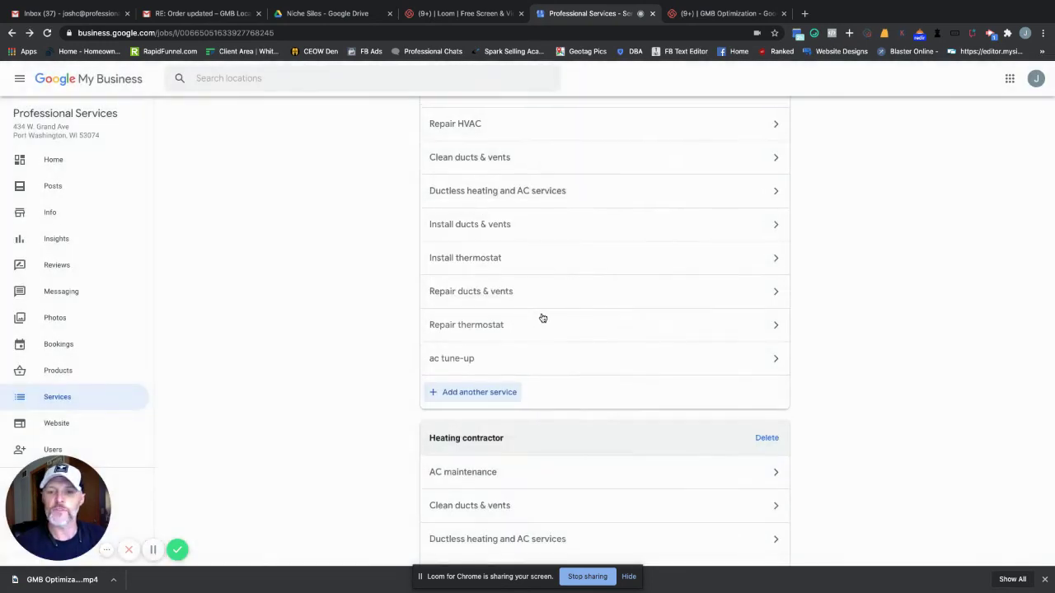
scroll(539, 294, up, 2)
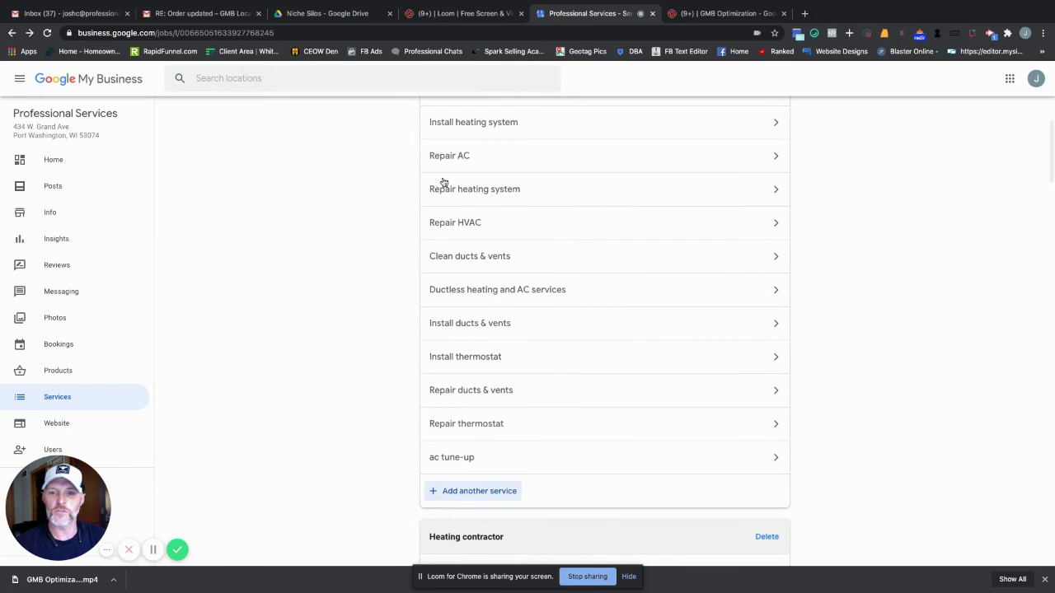
click(476, 491)
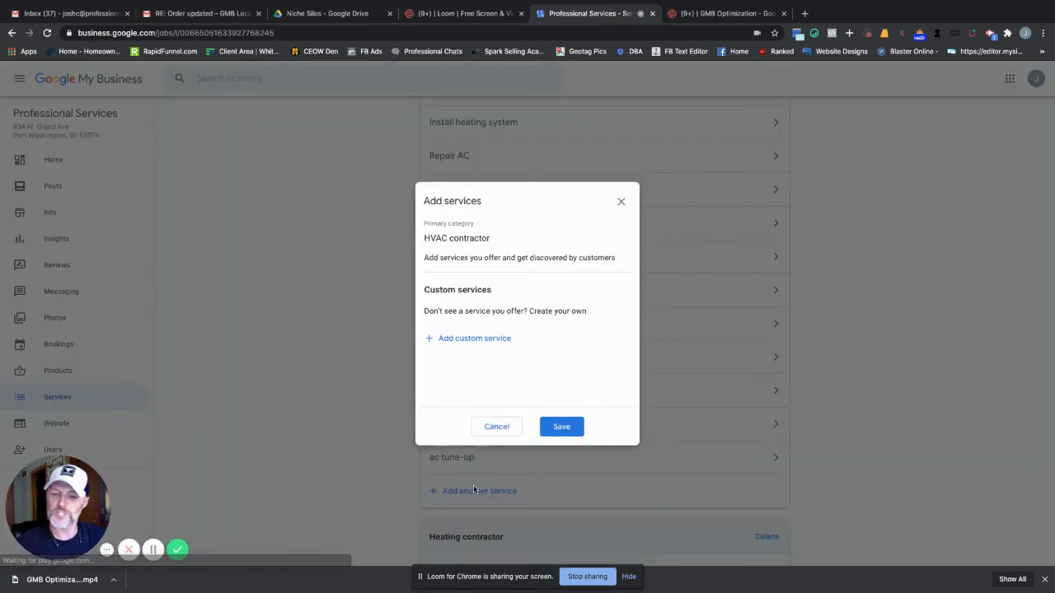
click(492, 336)
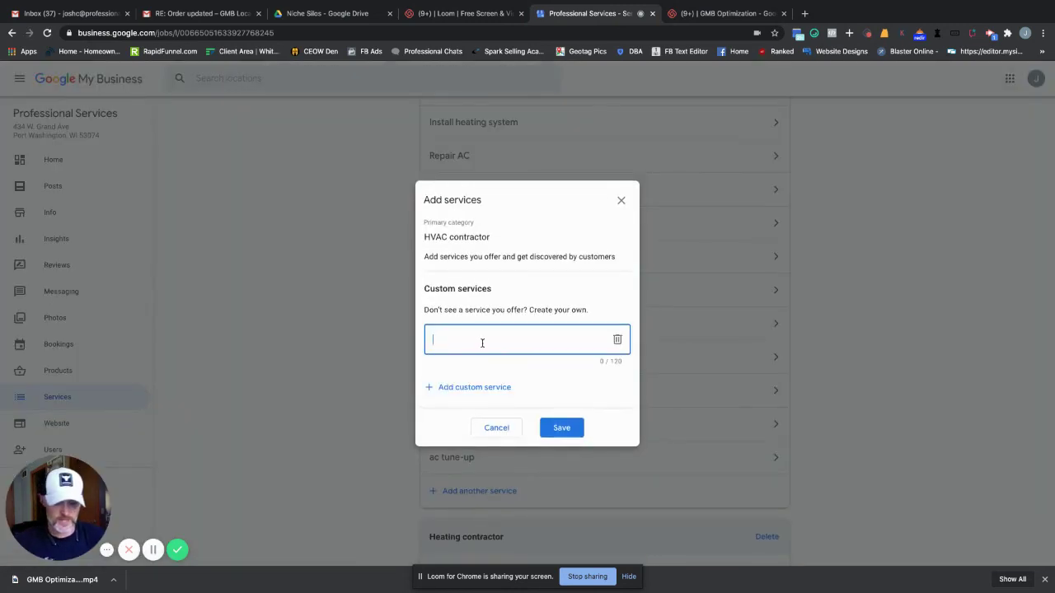
text(Furnace installation)
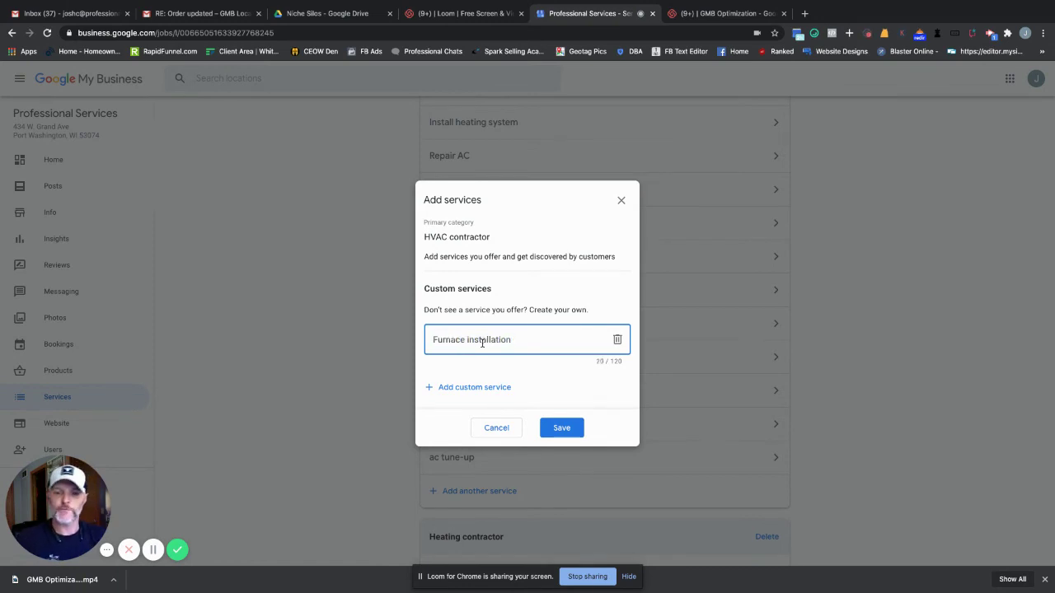
click(562, 428)
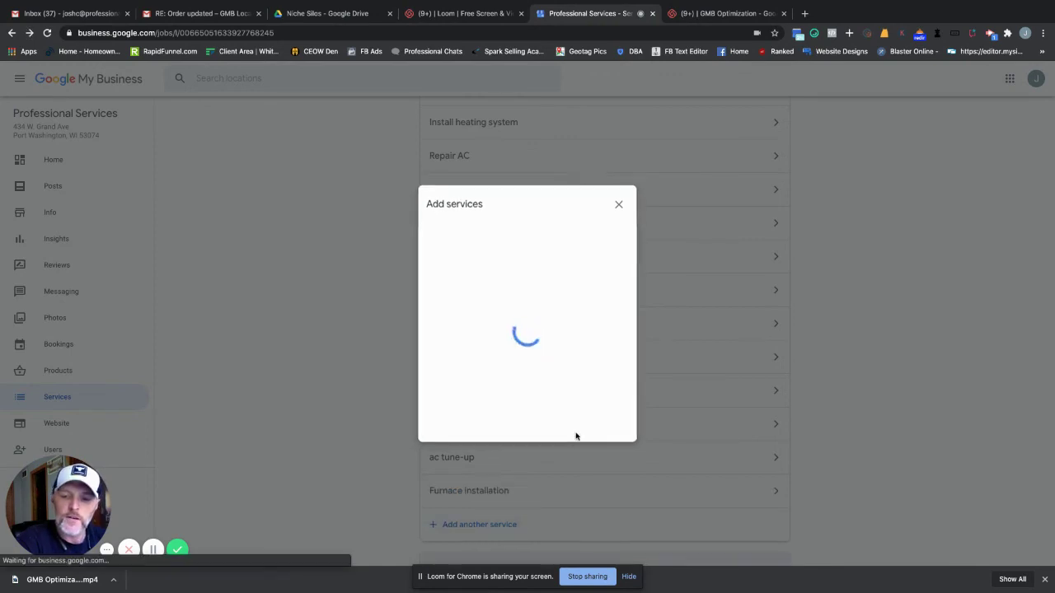
scroll(624, 437, up, 3)
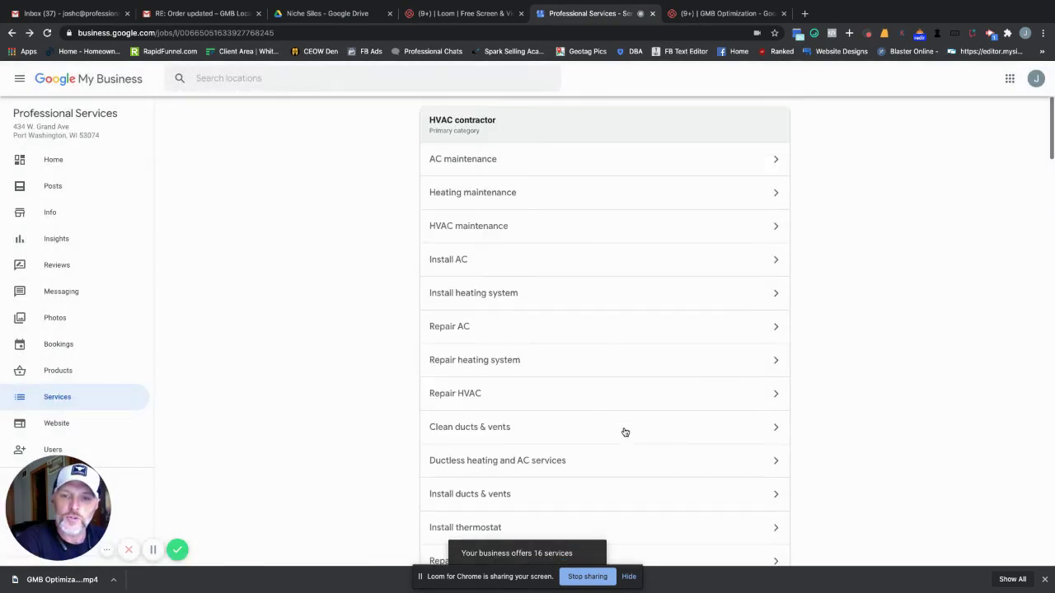
Save 'Professional Services offers world class AC tune-ups.' as the AC maintenance description
click(490, 160)
click(466, 330)
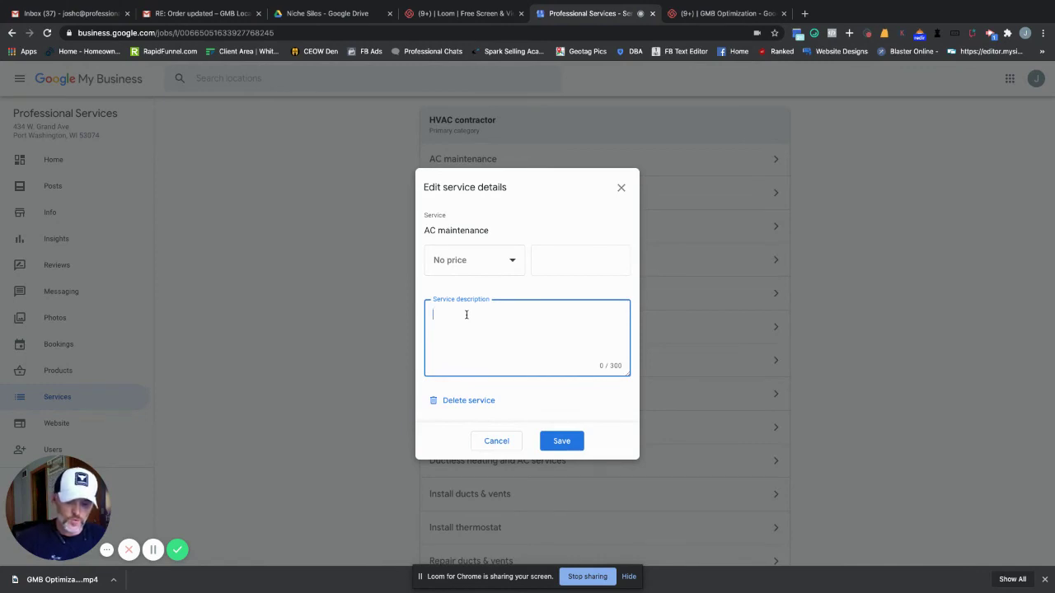
text(Professional )
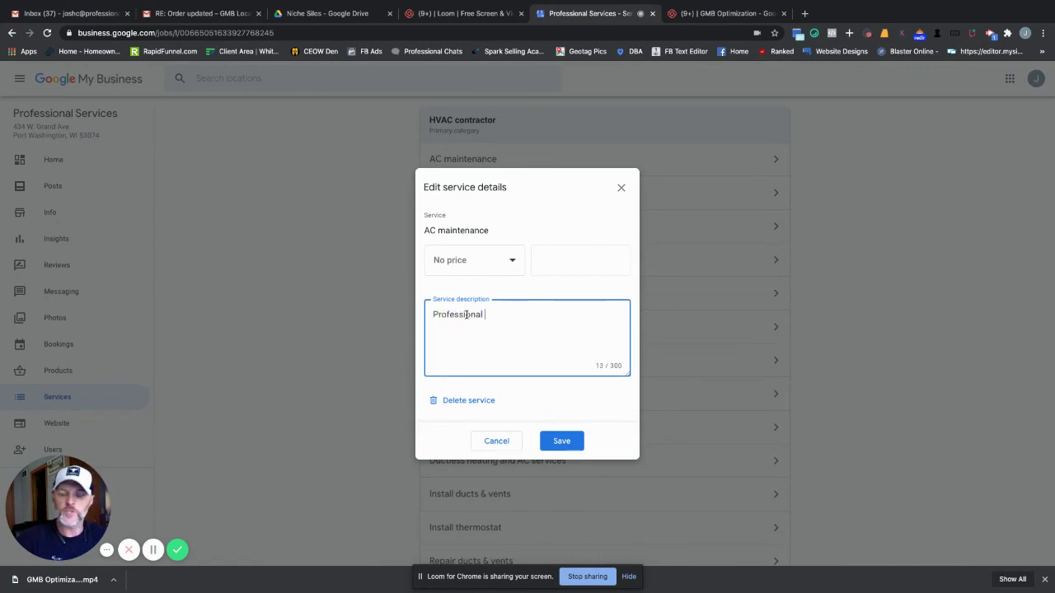
text(Services)
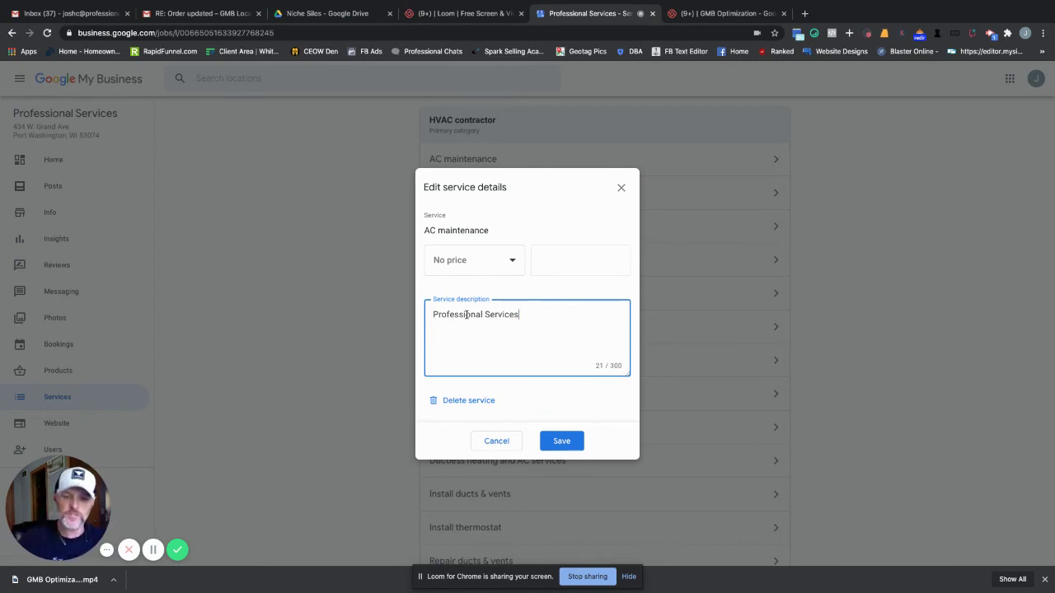
text(offers world)
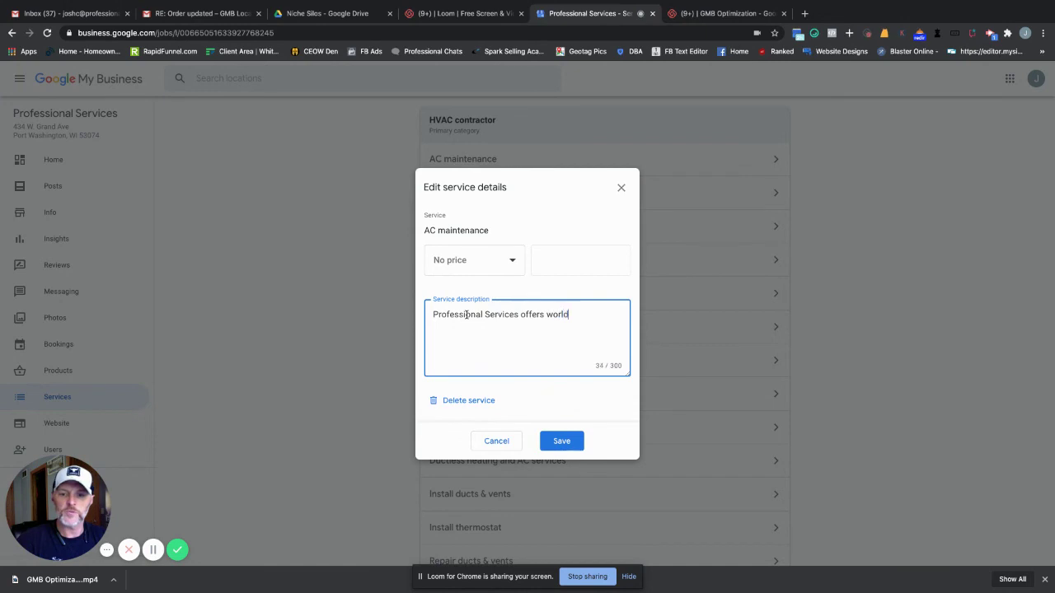
text( class AC w)
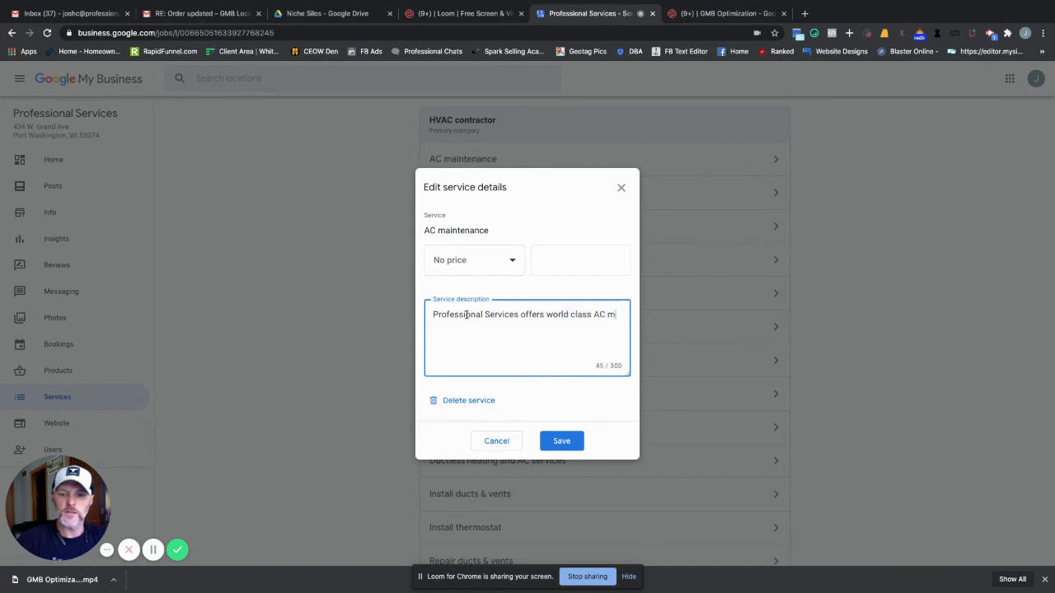
key(BackSpace)
text(tun)
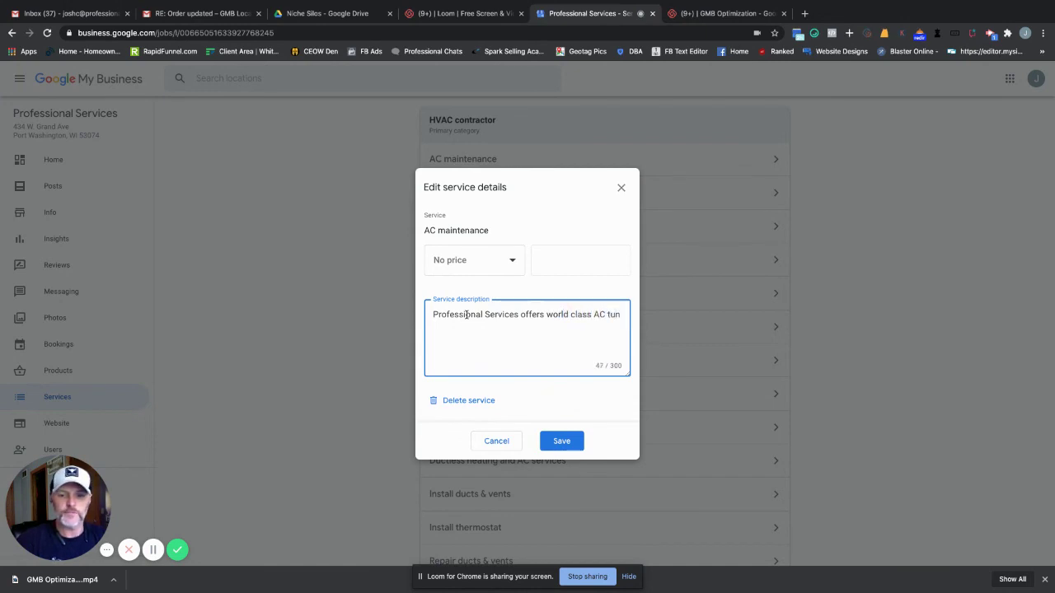
text(e-ups.)
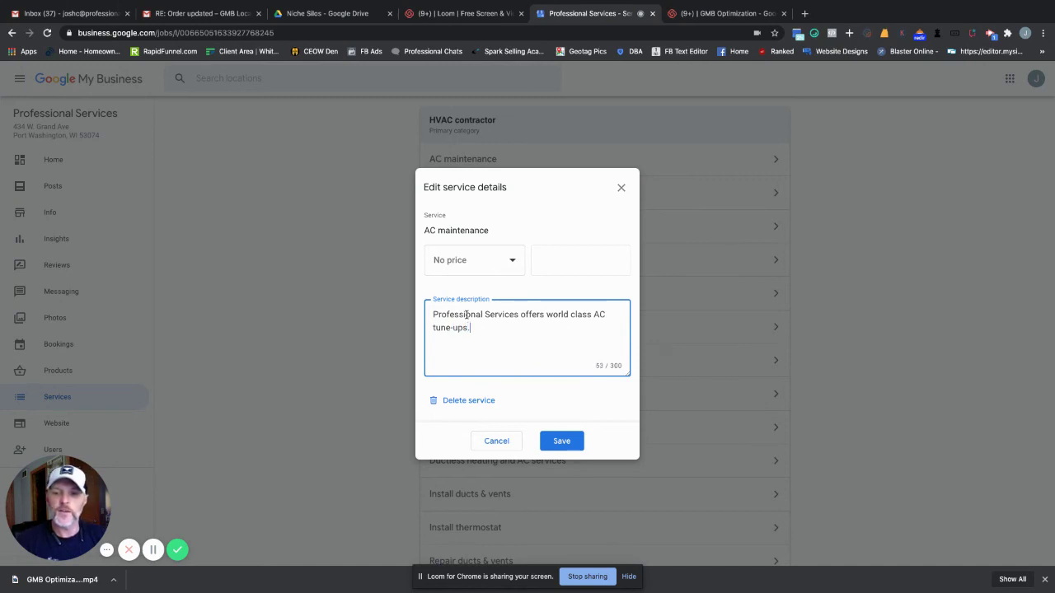
click(559, 441)
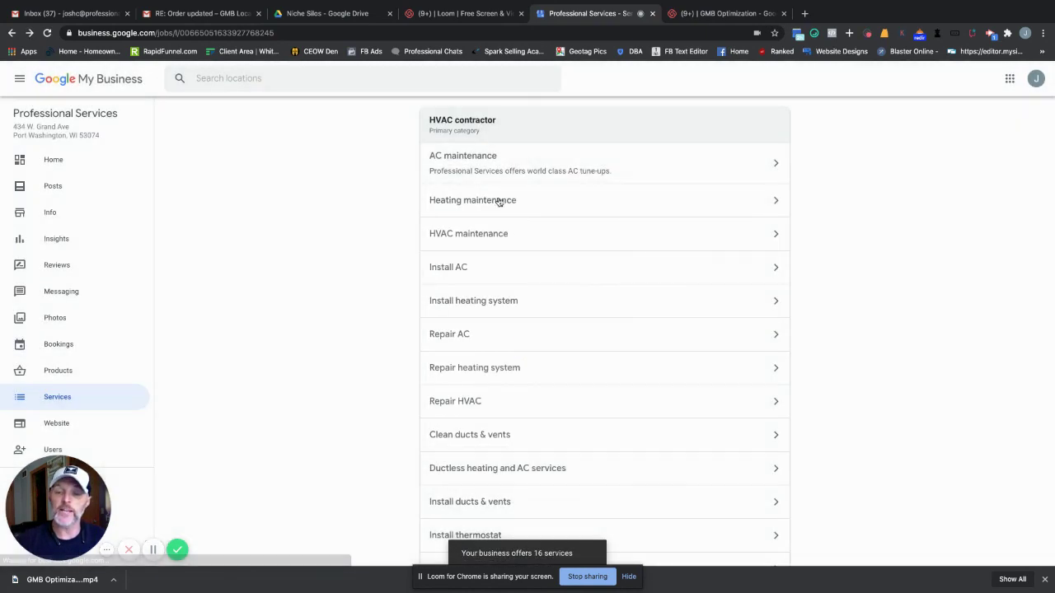
scroll(532, 259, down, 6)
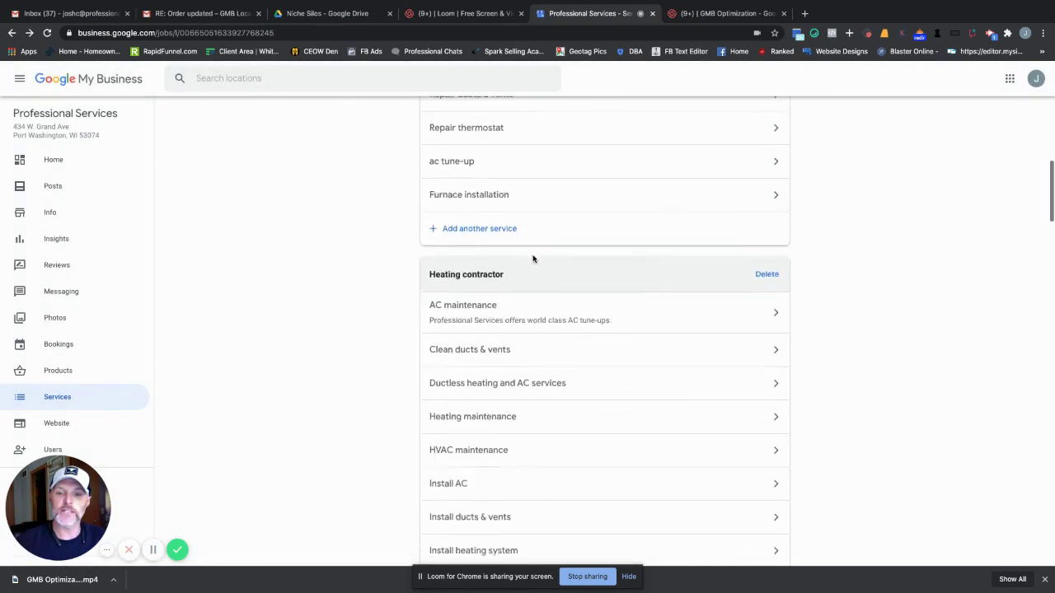
scroll(532, 259, down, 1)
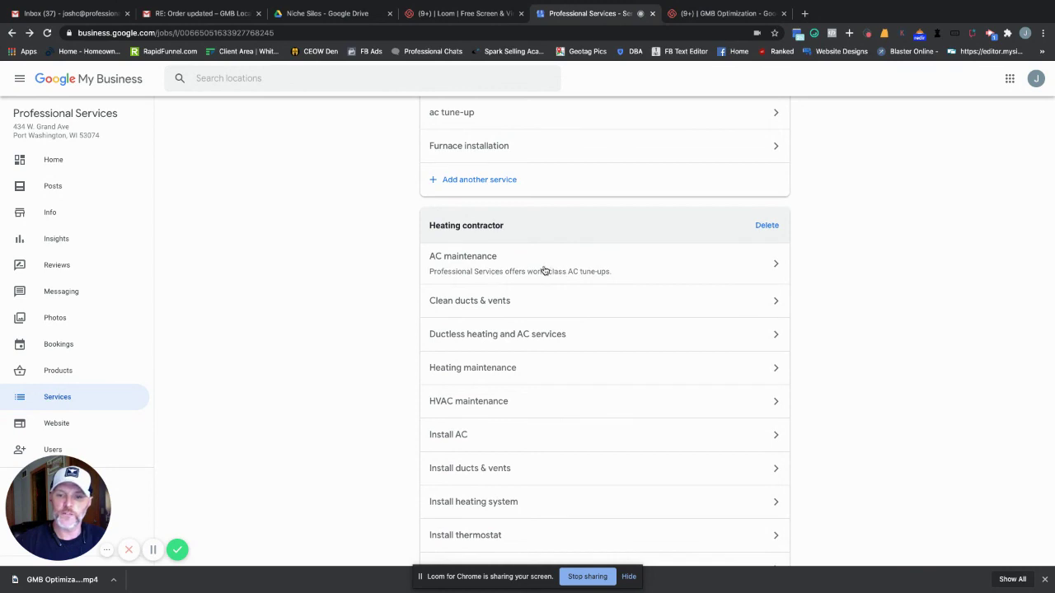
scroll(544, 272, down, 12)
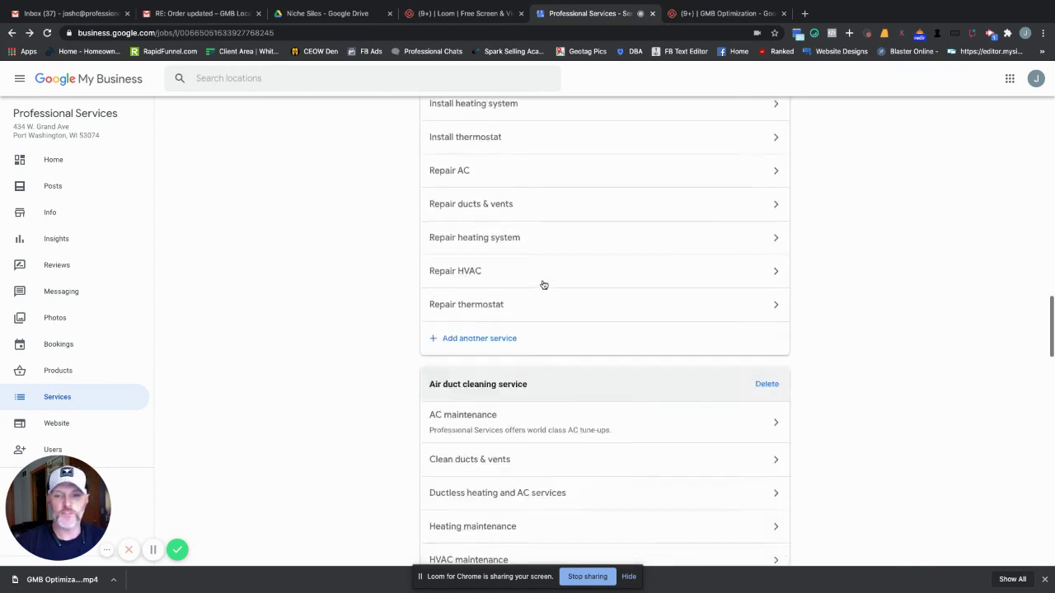
scroll(544, 284, down, 10)
scroll(458, 196, up, 1)
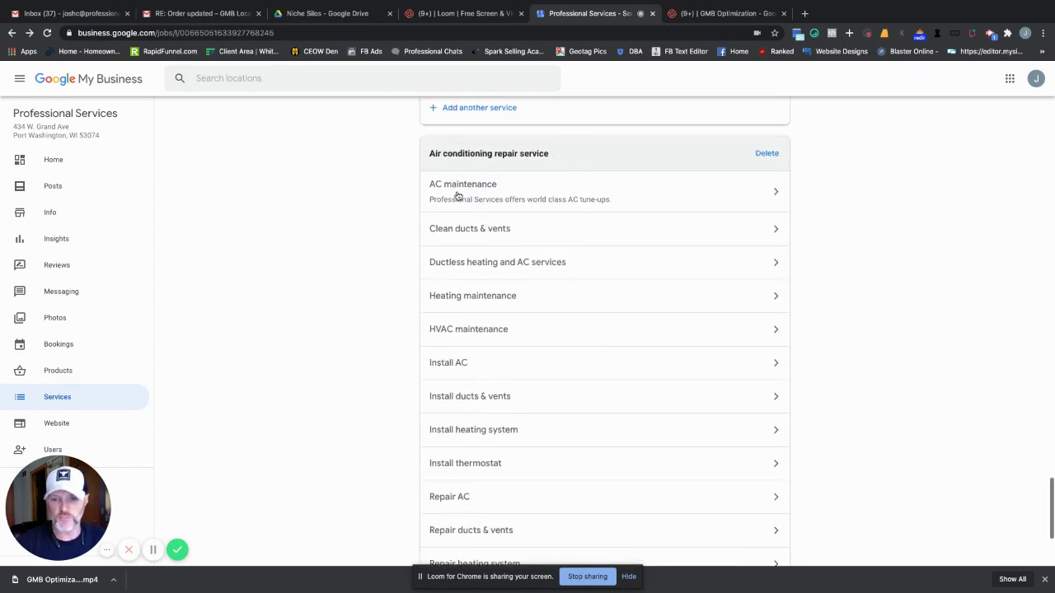
scroll(528, 325, down, 3)
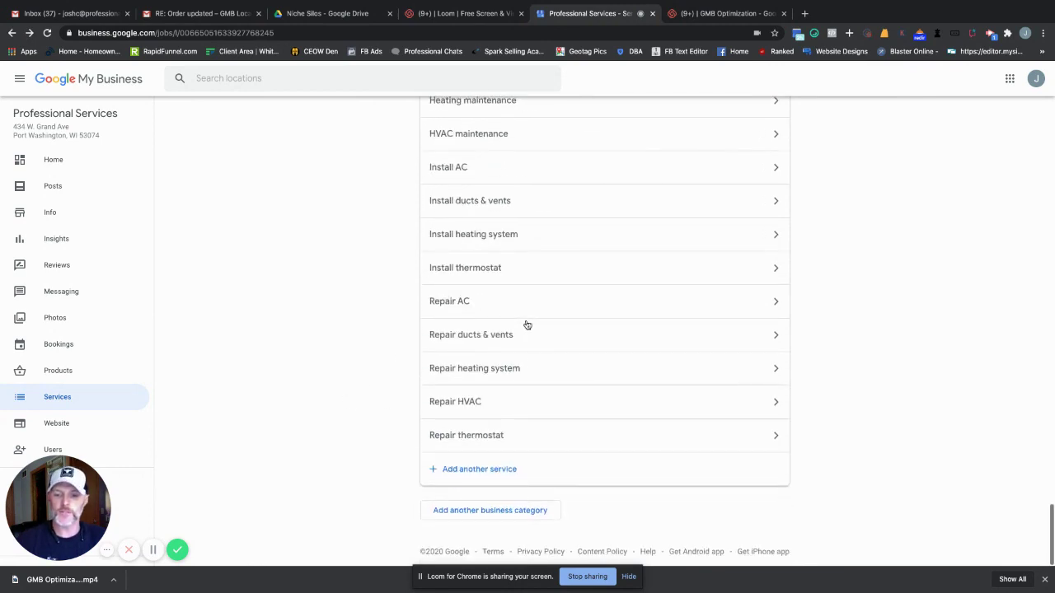